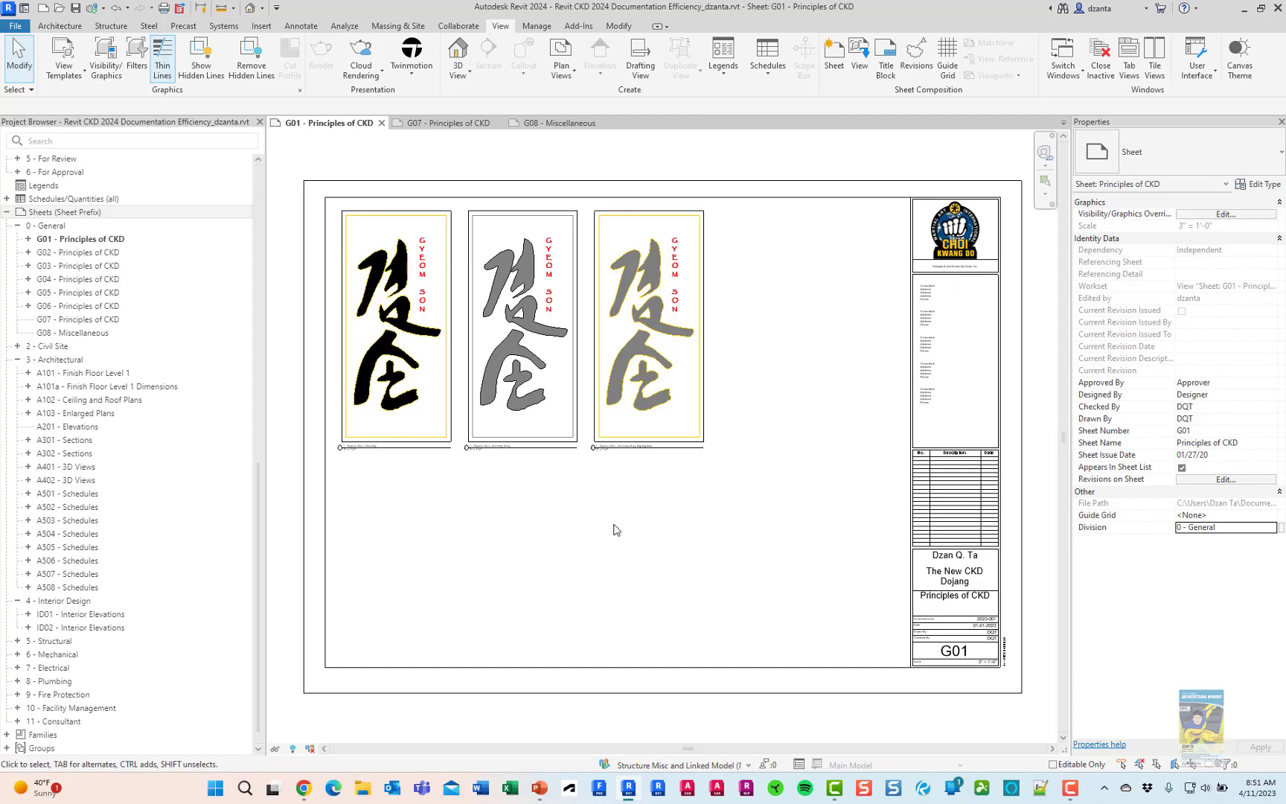
Move the three calligraphy viewports from G01 to sheet G07 - Principles of CKD, keeping alignment.
{"action": "left_click_drag", "start_coordinate": [667, 521], "coordinate": [426, 338]}
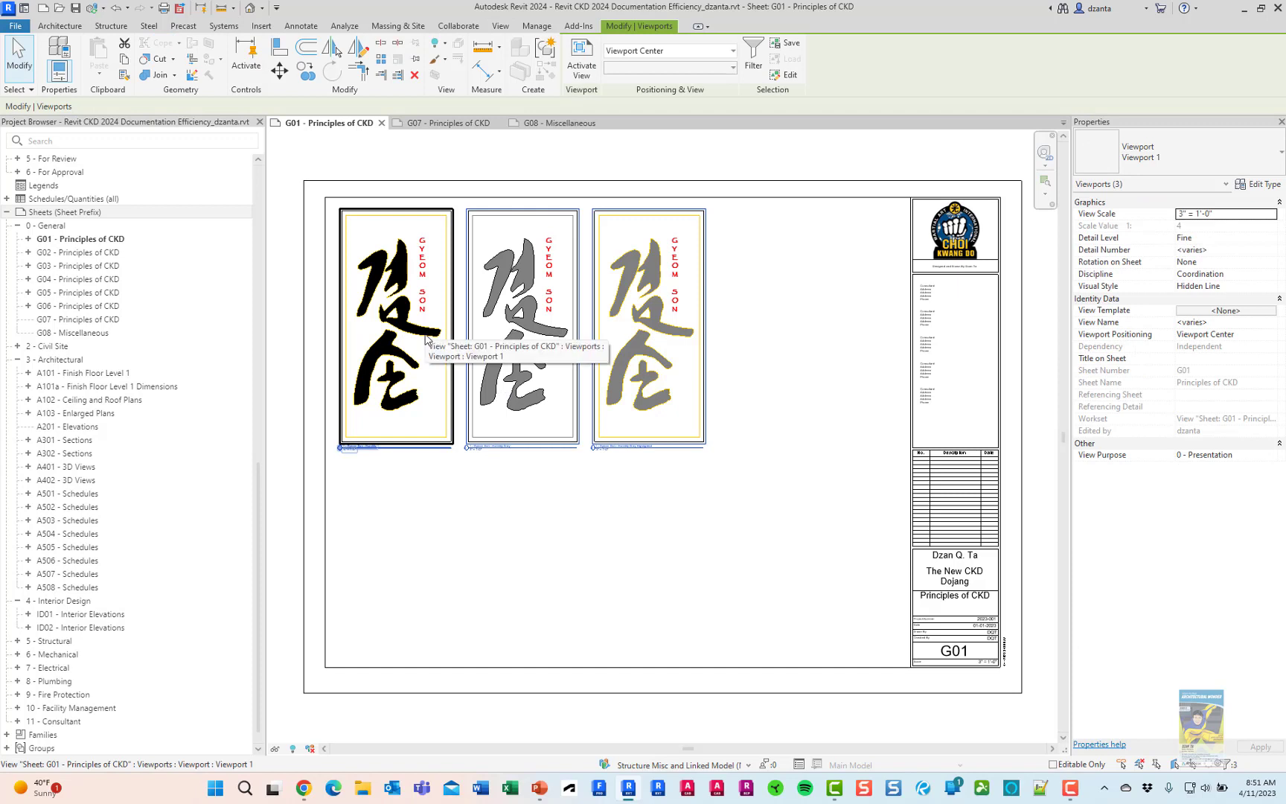
{"action": "right_click", "coordinate": [429, 324]}
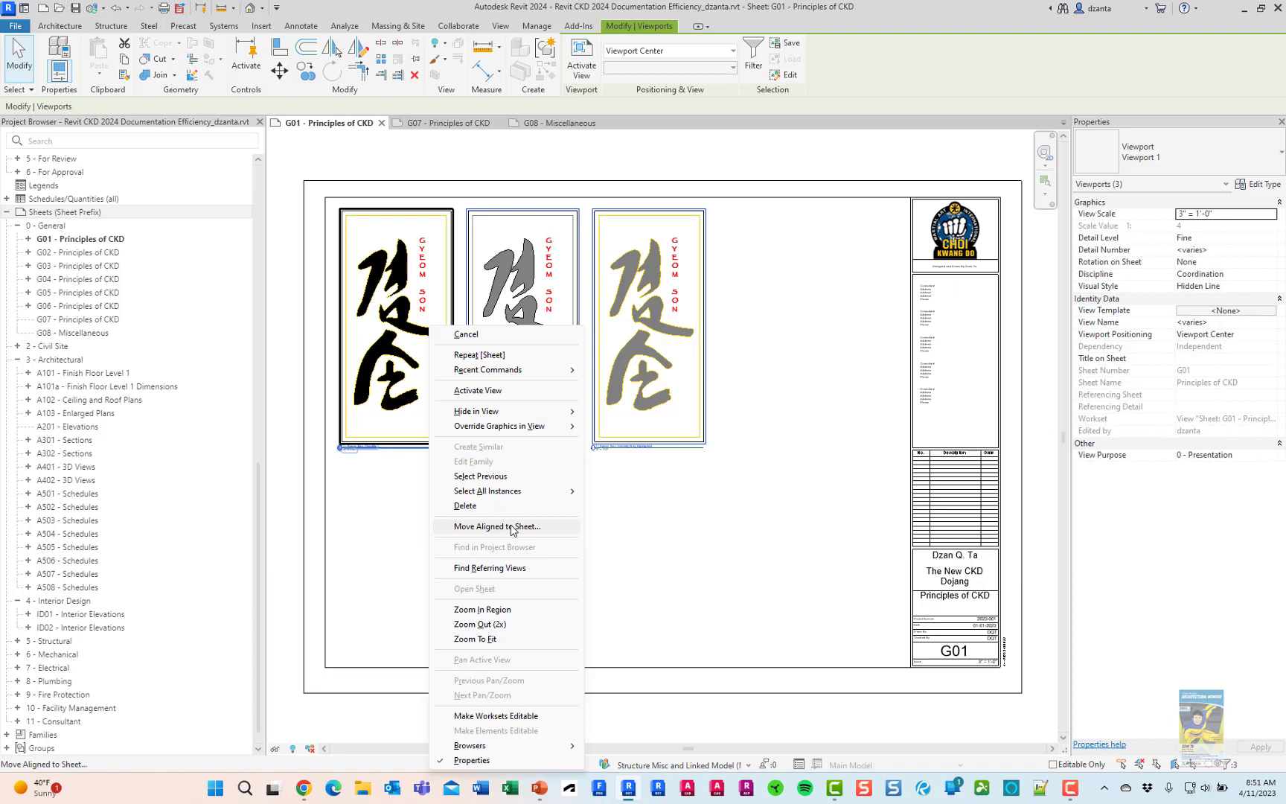
{"action": "left_click", "coordinate": [497, 527]}
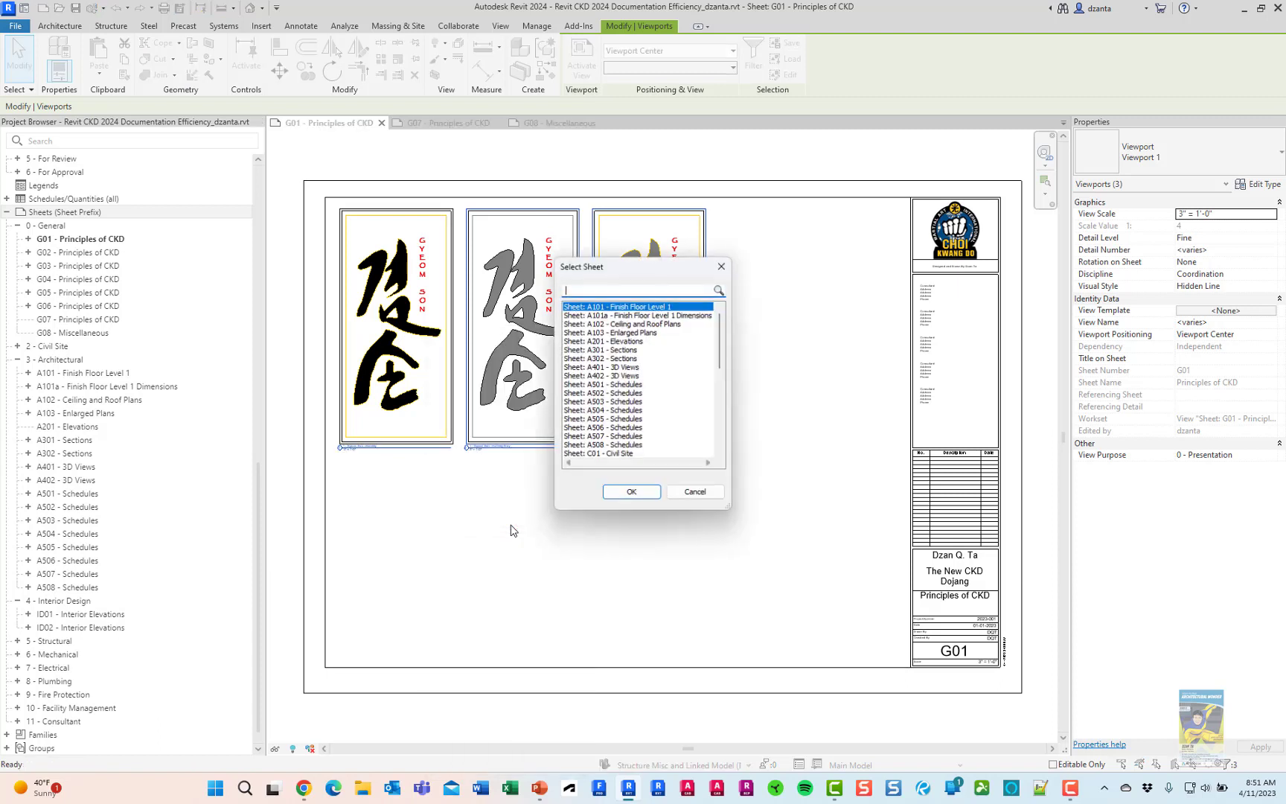
{"action": "left_click_drag", "start_coordinate": [721, 340], "coordinate": [721, 398]}
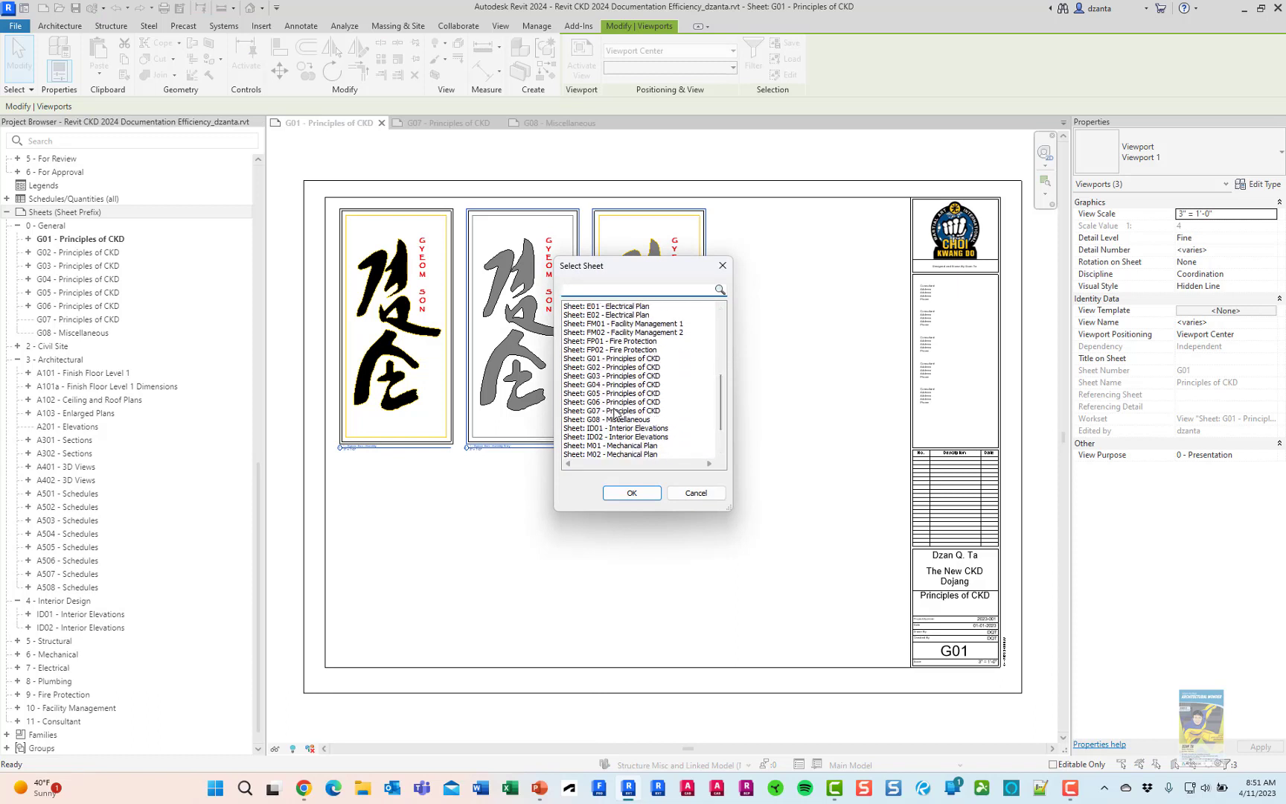
{"action": "left_click", "coordinate": [622, 411]}
{"action": "left_click", "coordinate": [631, 494]}
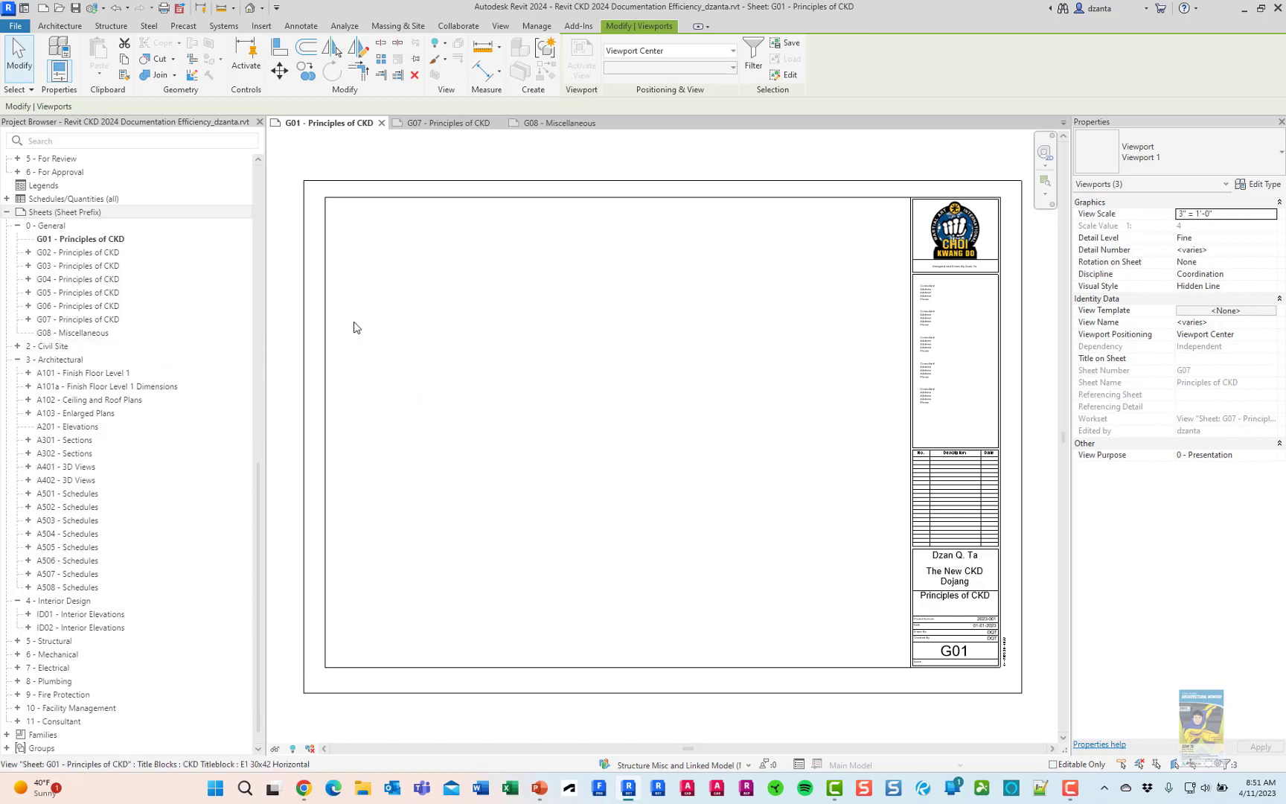
Check the moved viewports on G07, then bring up Place View on the empty G08 - Miscellaneous sheet.
{"action": "left_click", "coordinate": [446, 125]}
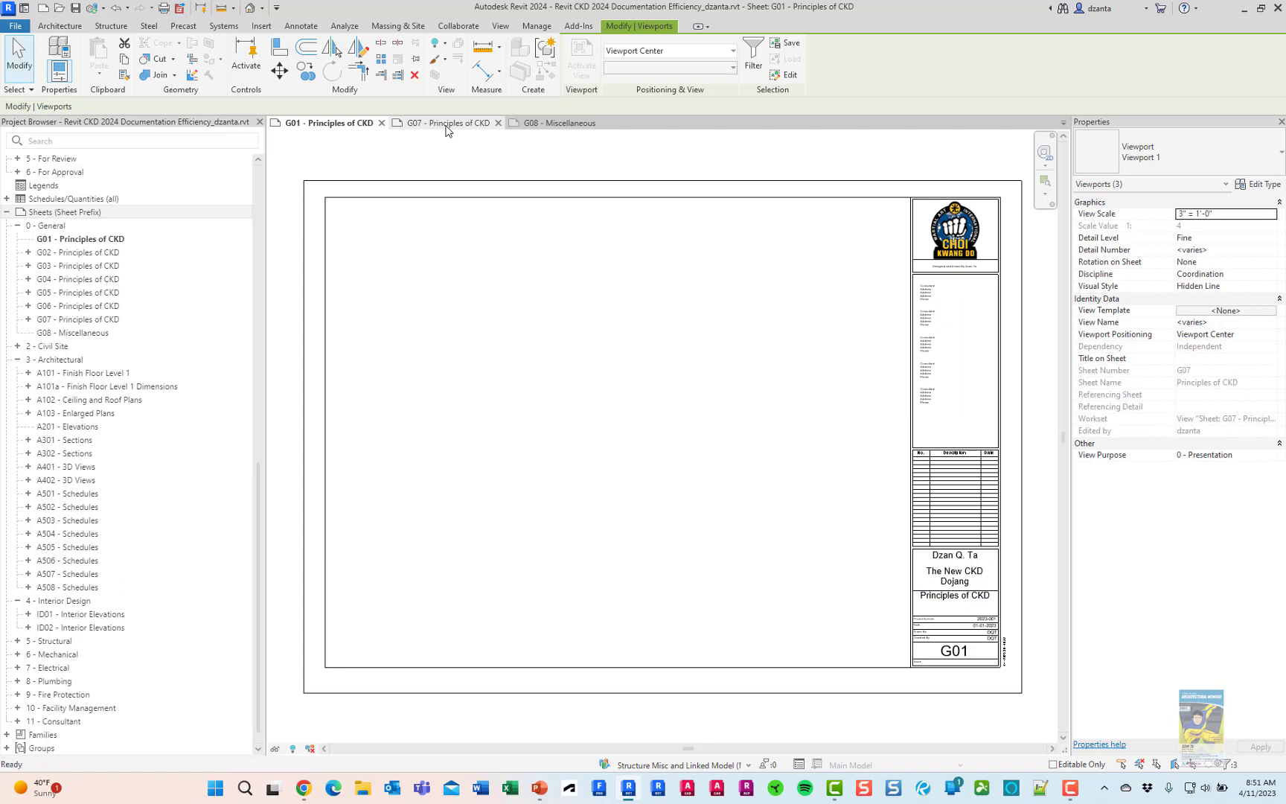
{"action": "left_click", "coordinate": [477, 557]}
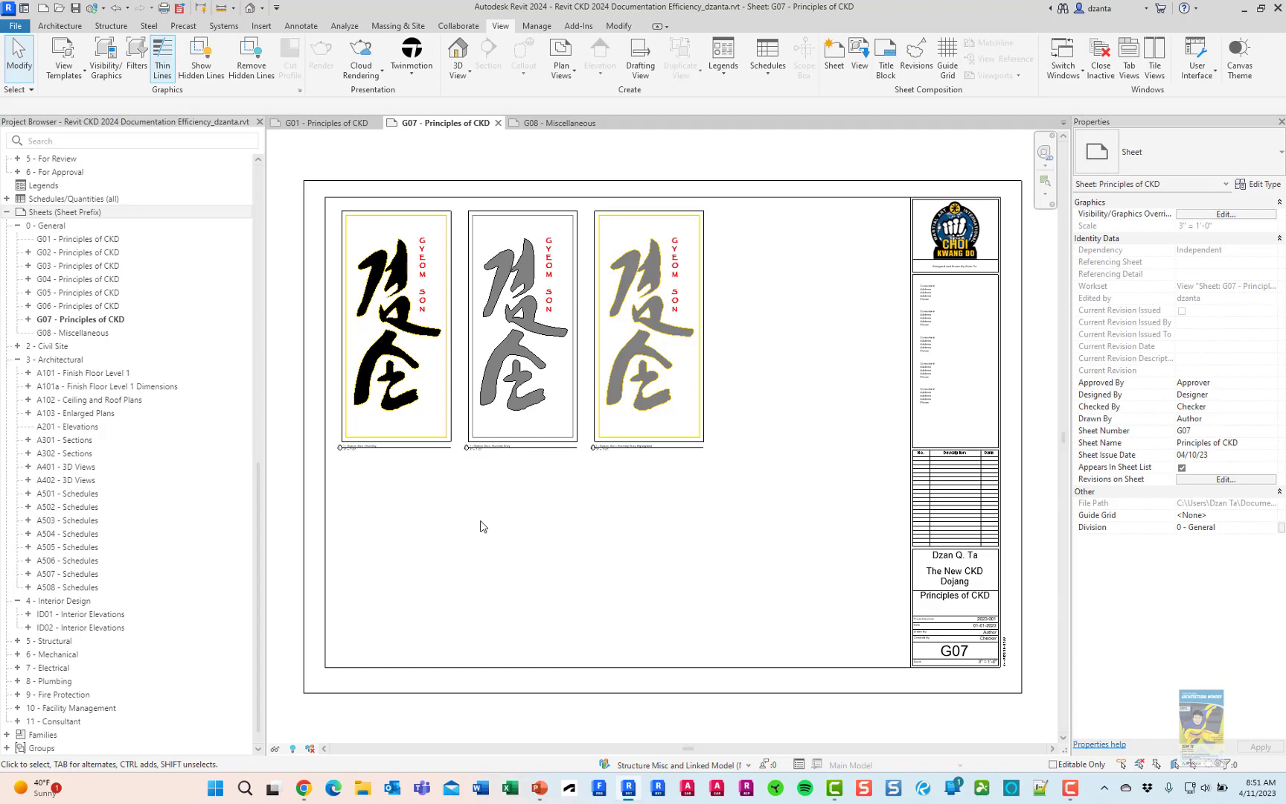
{"action": "left_click", "coordinate": [573, 125]}
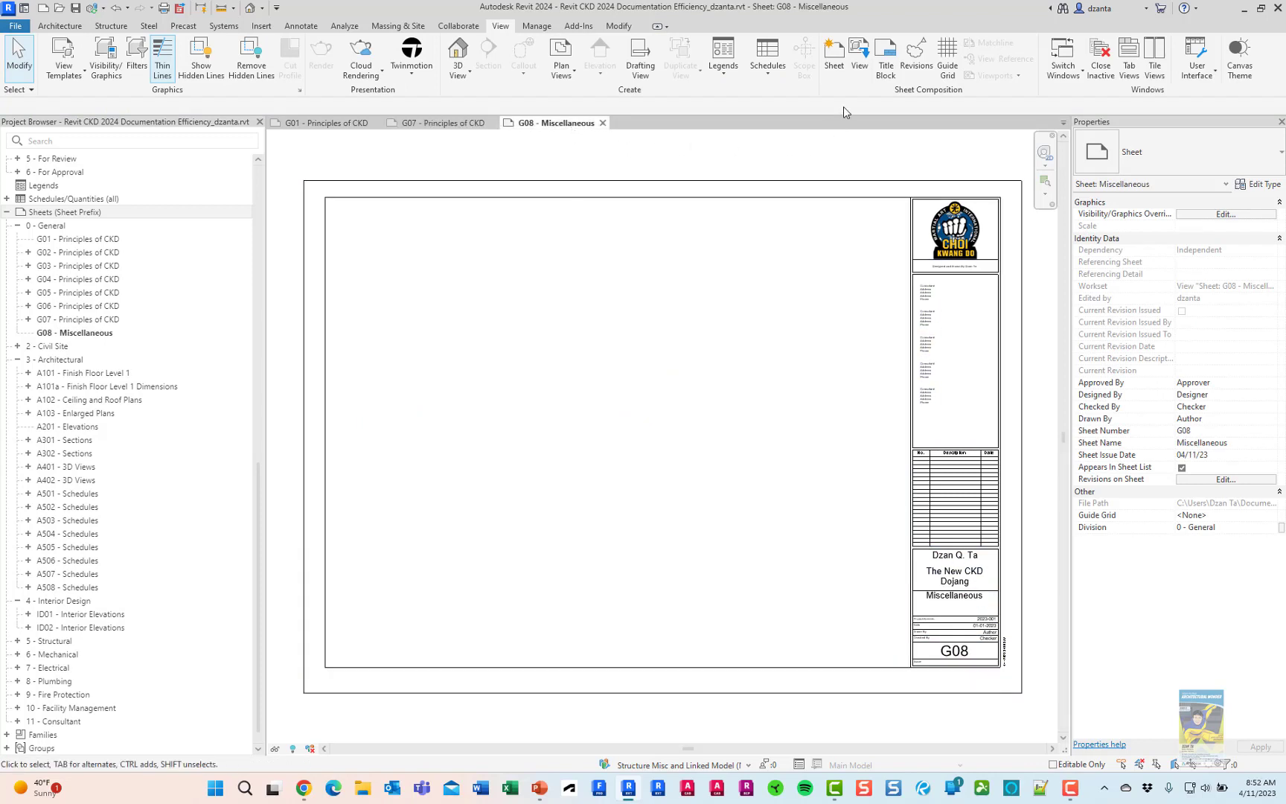
{"action": "left_click", "coordinate": [859, 75]}
Pick the Gyeom Son, Jung Jik, On Yu and In Nae renderings (Renderings 1-4) for placement.
{"action": "left_click", "coordinate": [860, 58]}
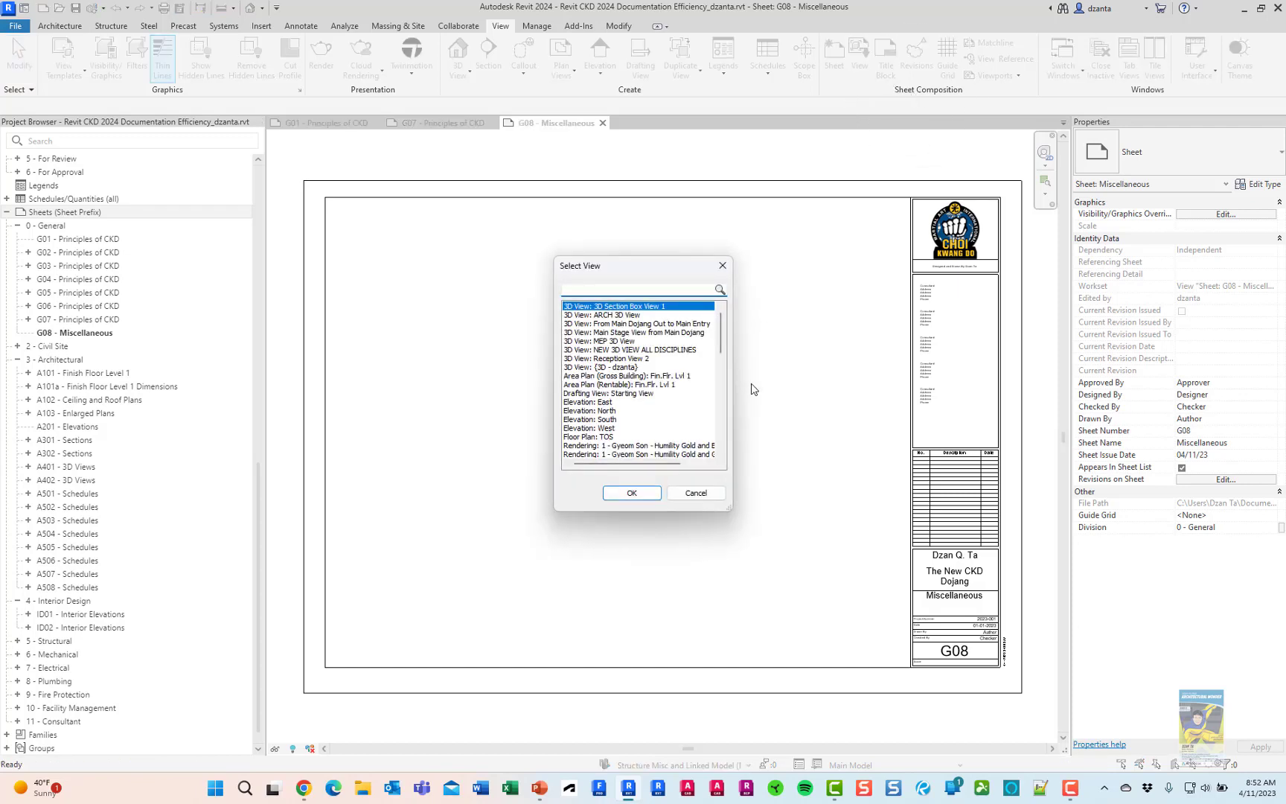
{"action": "left_click_drag", "start_coordinate": [727, 505], "coordinate": [811, 664]}
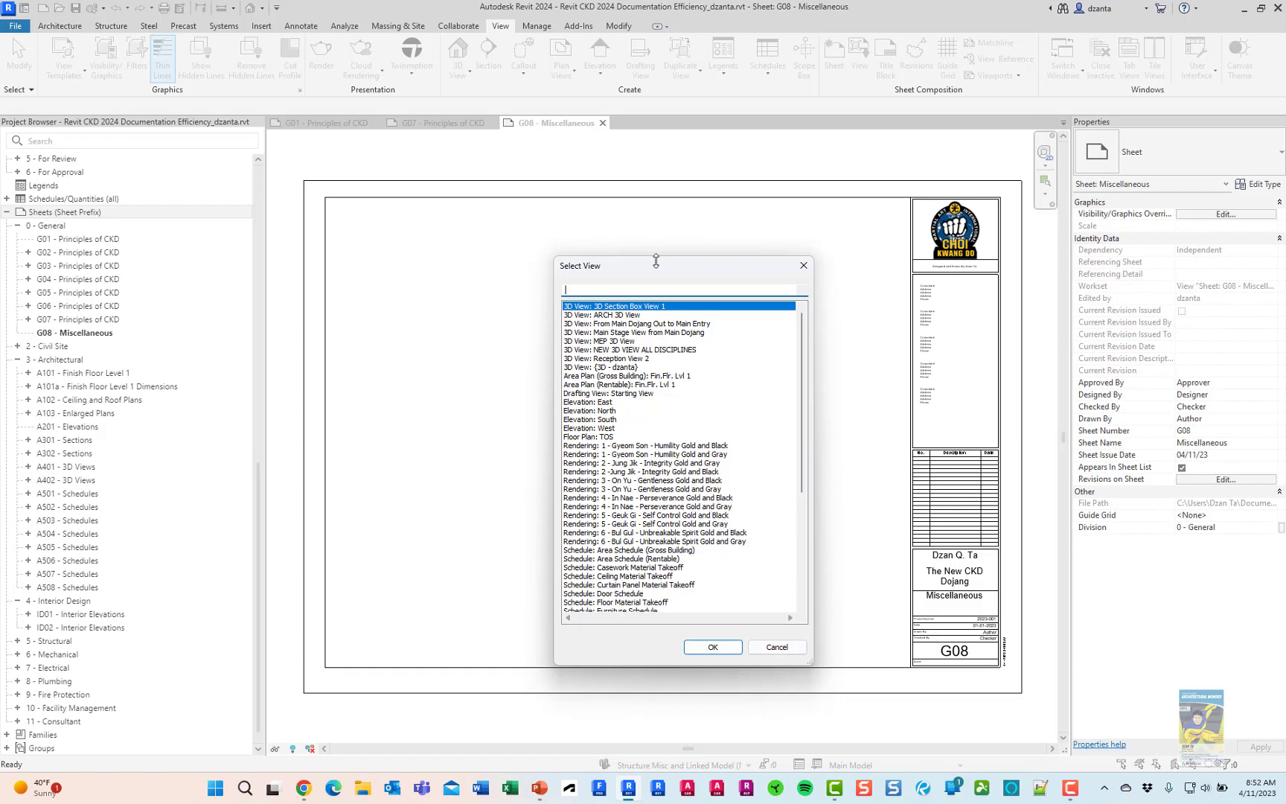
{"action": "left_click_drag", "start_coordinate": [658, 269], "coordinate": [624, 248]}
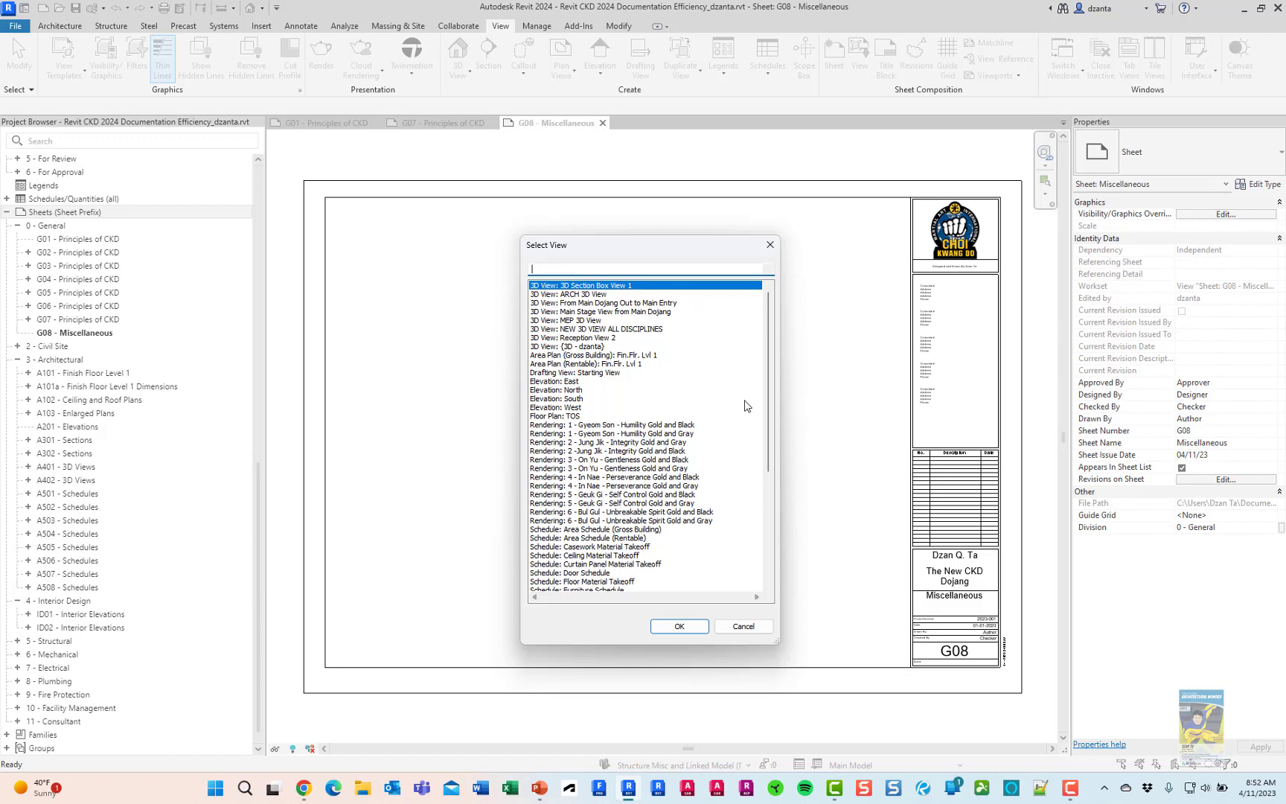
{"action": "left_click_drag", "start_coordinate": [765, 461], "coordinate": [777, 508]}
{"action": "left_click", "coordinate": [666, 339]}
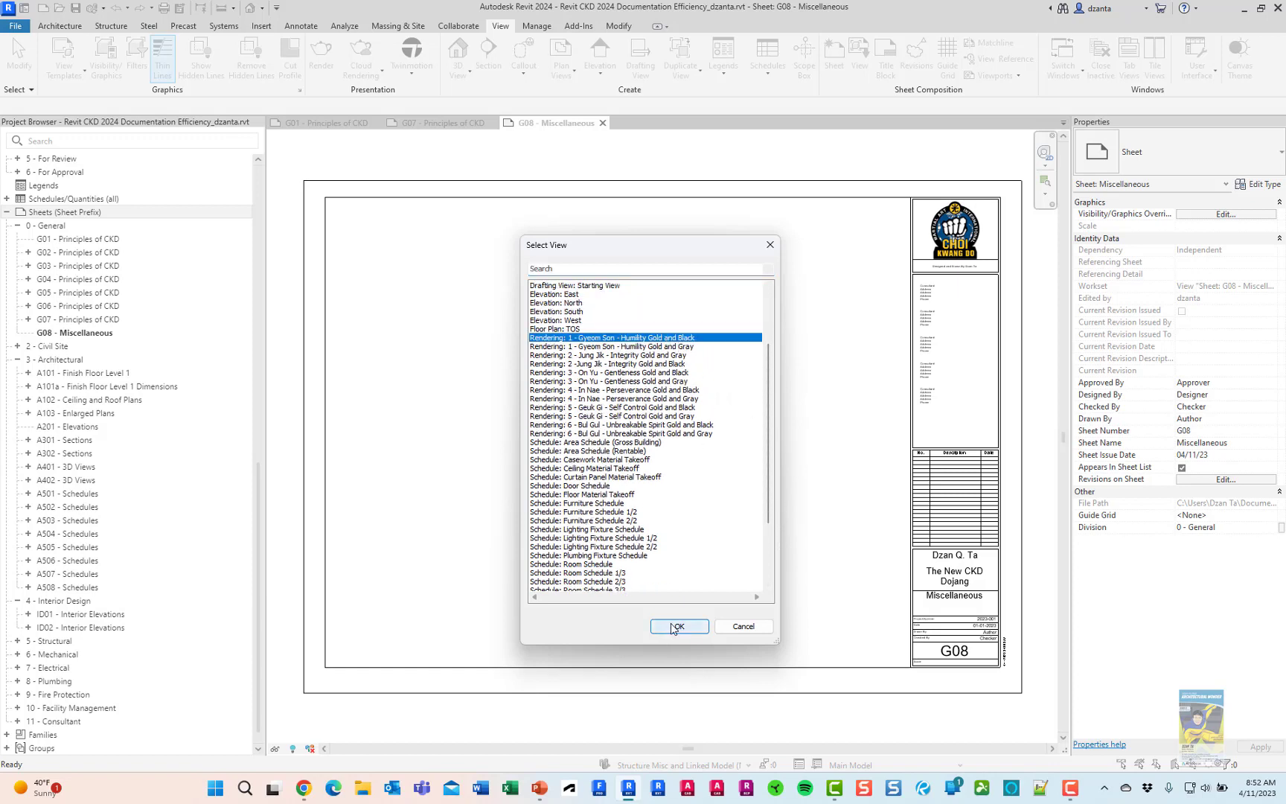
{"action": "left_click", "coordinate": [644, 355], "text": "ctrl"}
{"action": "left_click", "coordinate": [617, 372], "text": "ctrl"}
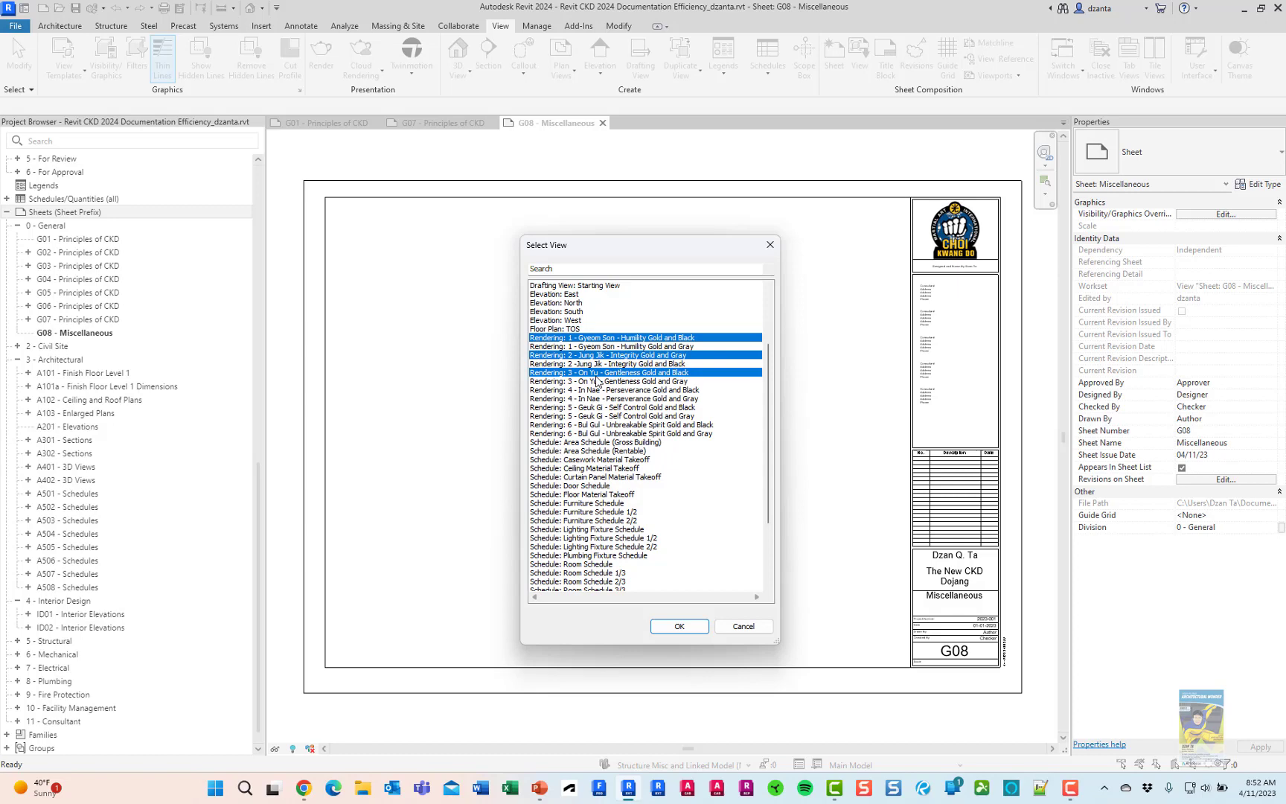
{"action": "left_click", "coordinate": [598, 391], "text": "ctrl"}
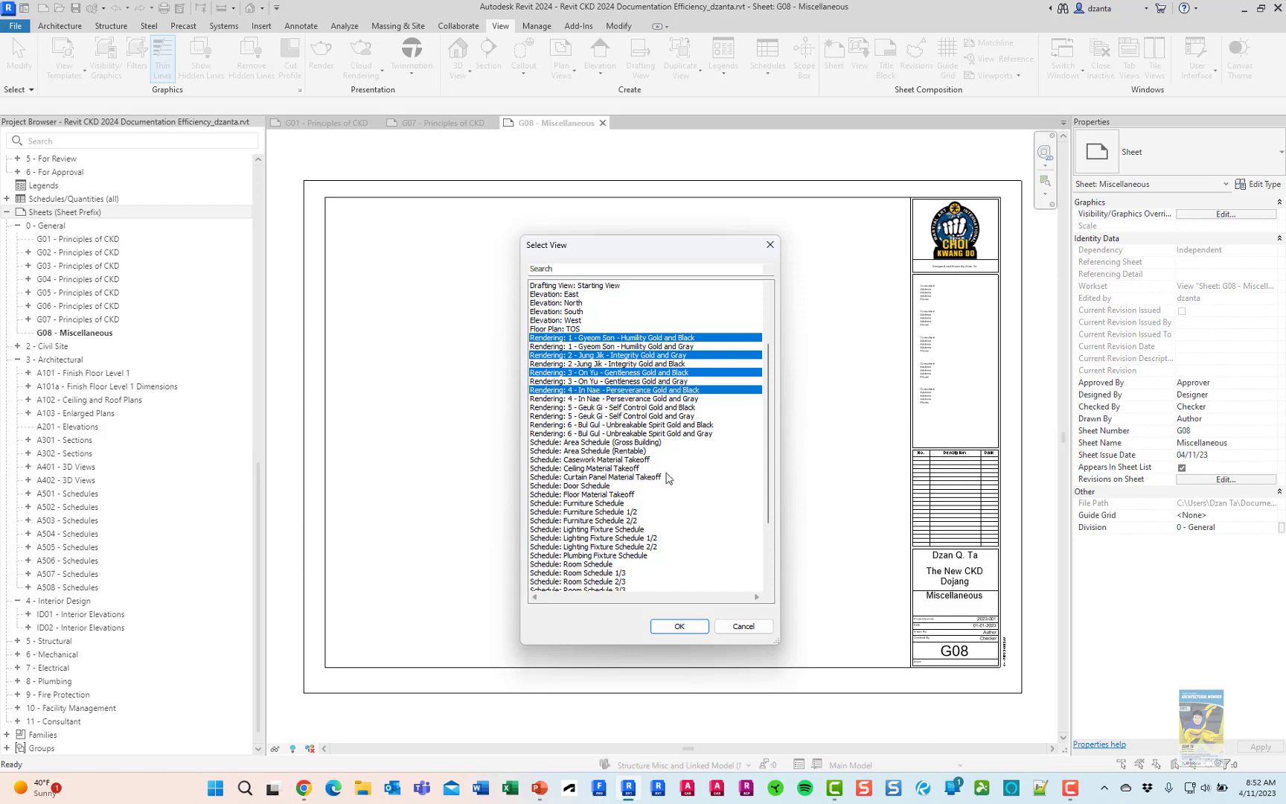
{"action": "left_click", "coordinate": [700, 628]}
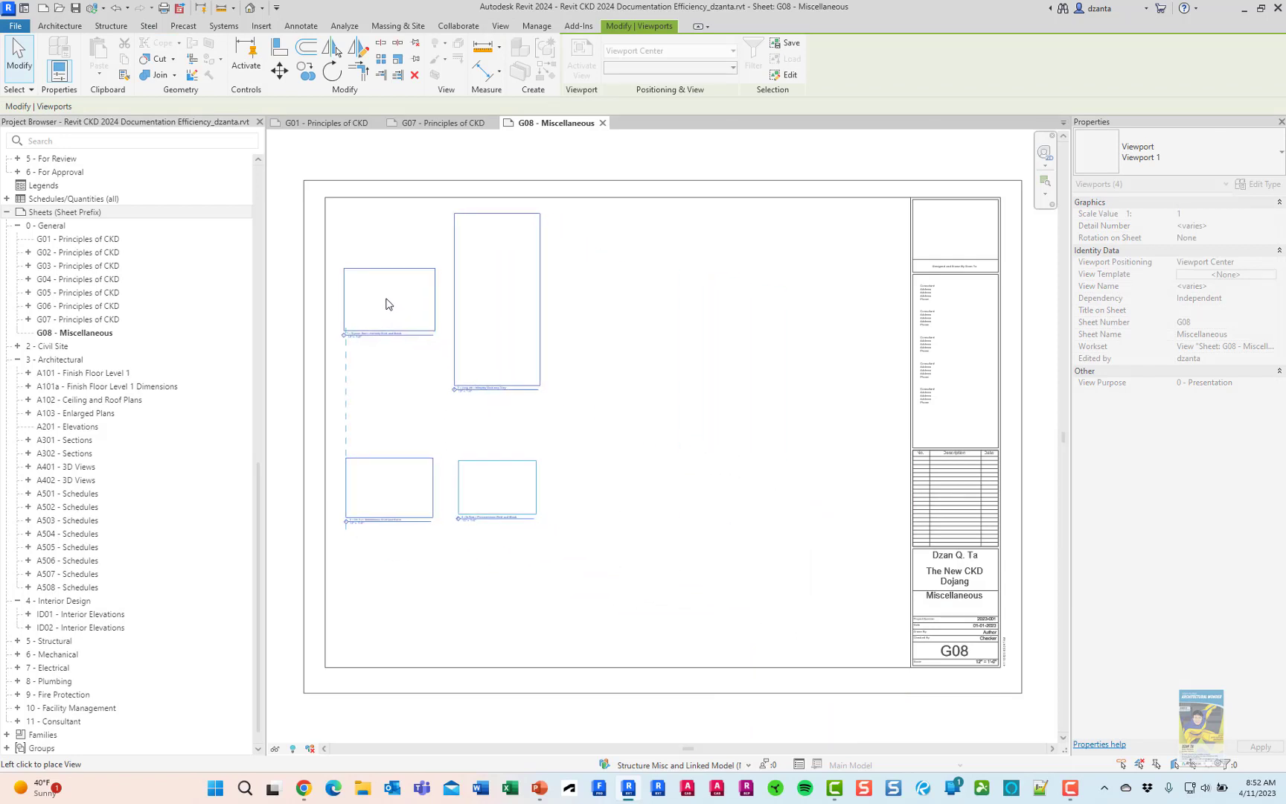
Drop the four renderings onto sheet G08, then go to the A201 - Elevations sheet.
{"action": "left_click", "coordinate": [386, 301]}
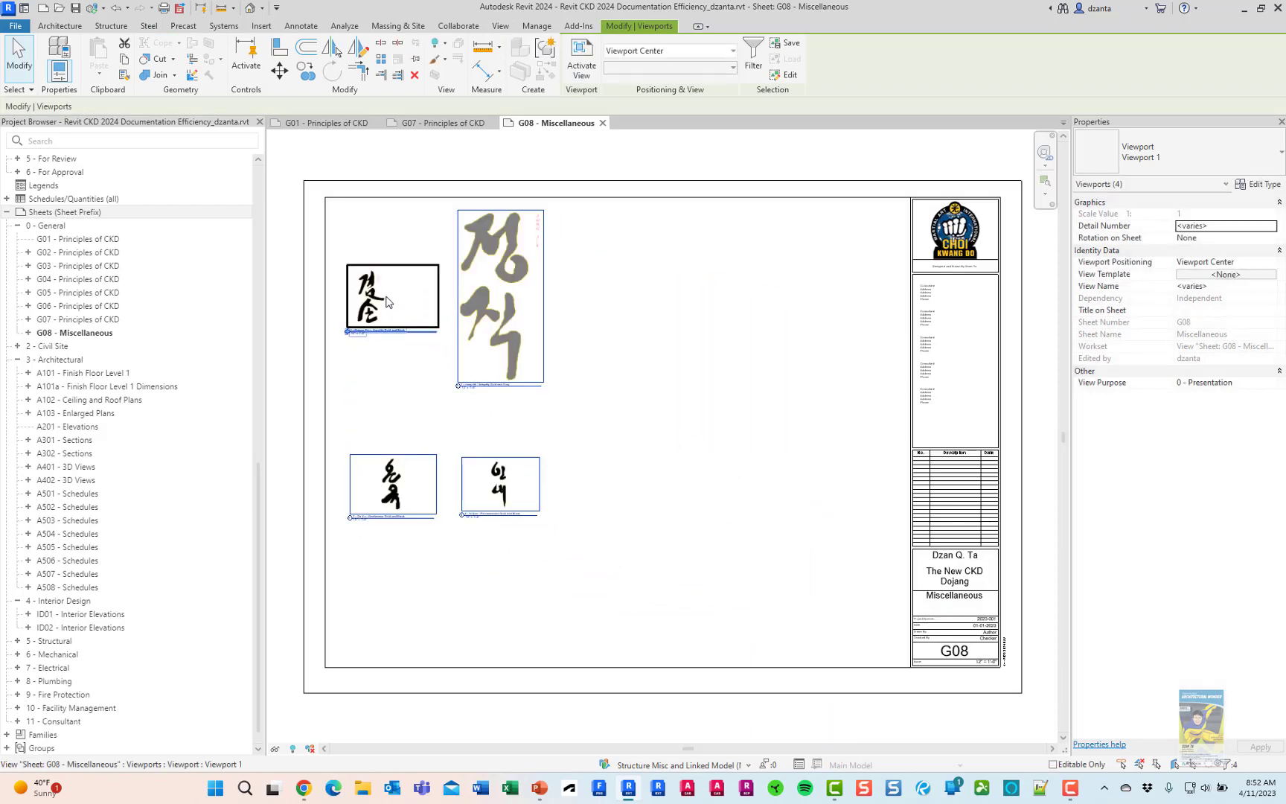
{"action": "left_click", "coordinate": [646, 394]}
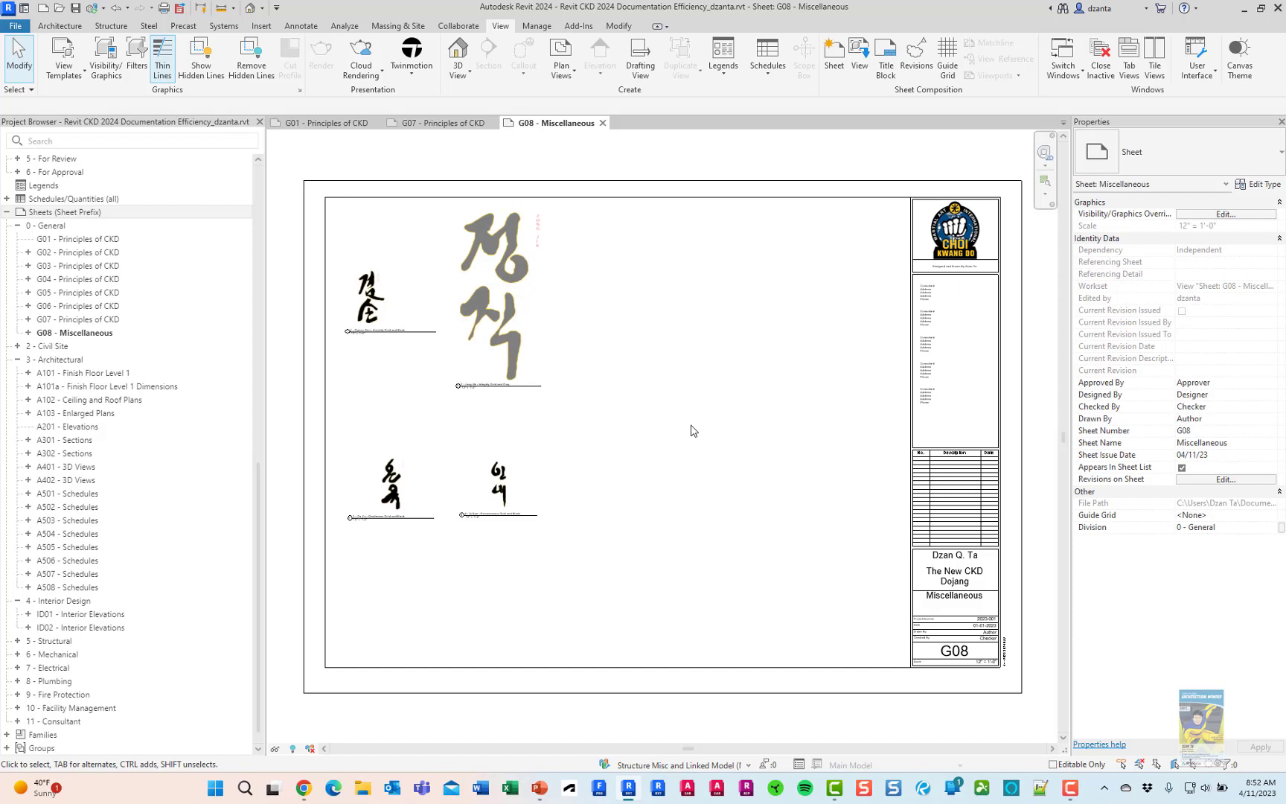
{"action": "double_click", "coordinate": [69, 426]}
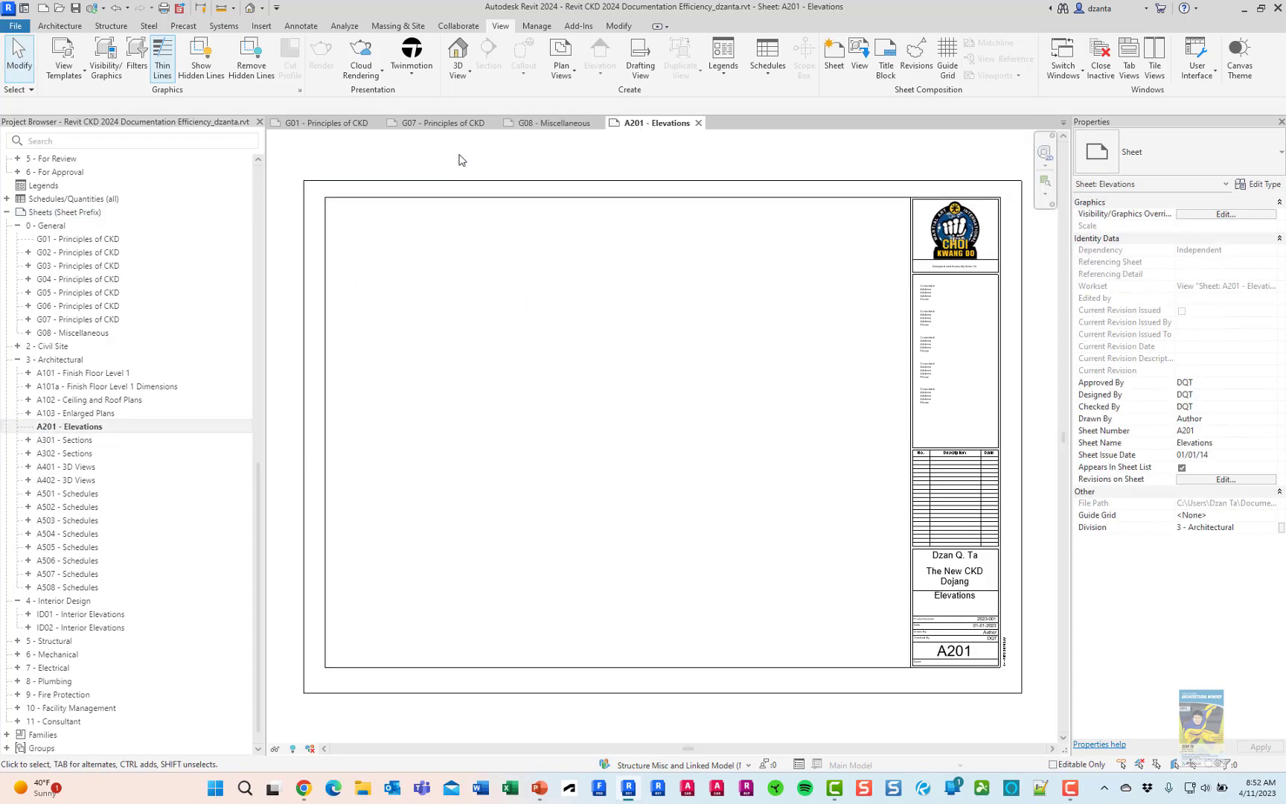
Choose the East, North, South and West elevations in Place View for sheet A201.
{"action": "left_click", "coordinate": [858, 68]}
{"action": "left_click", "coordinate": [577, 374]}
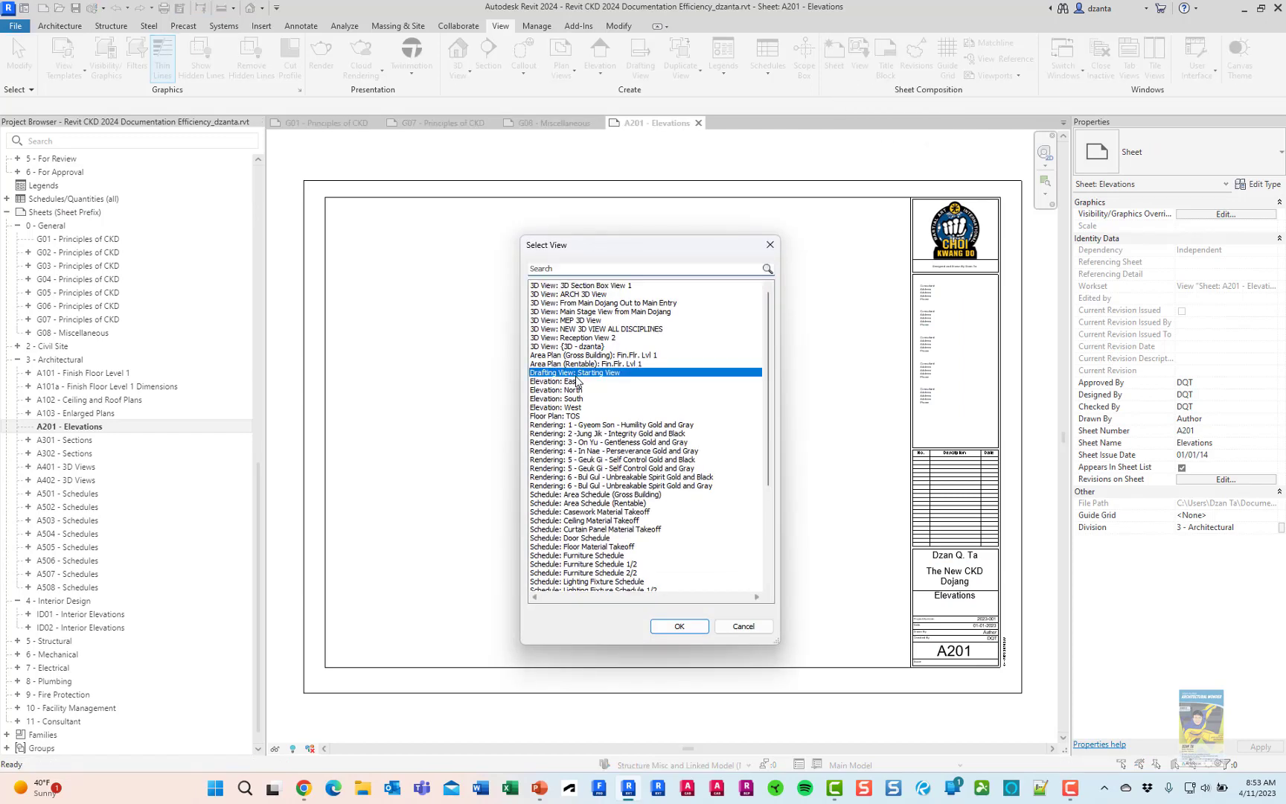
{"action": "left_click", "coordinate": [577, 381]}
{"action": "left_click", "coordinate": [571, 407], "text": "shift"}
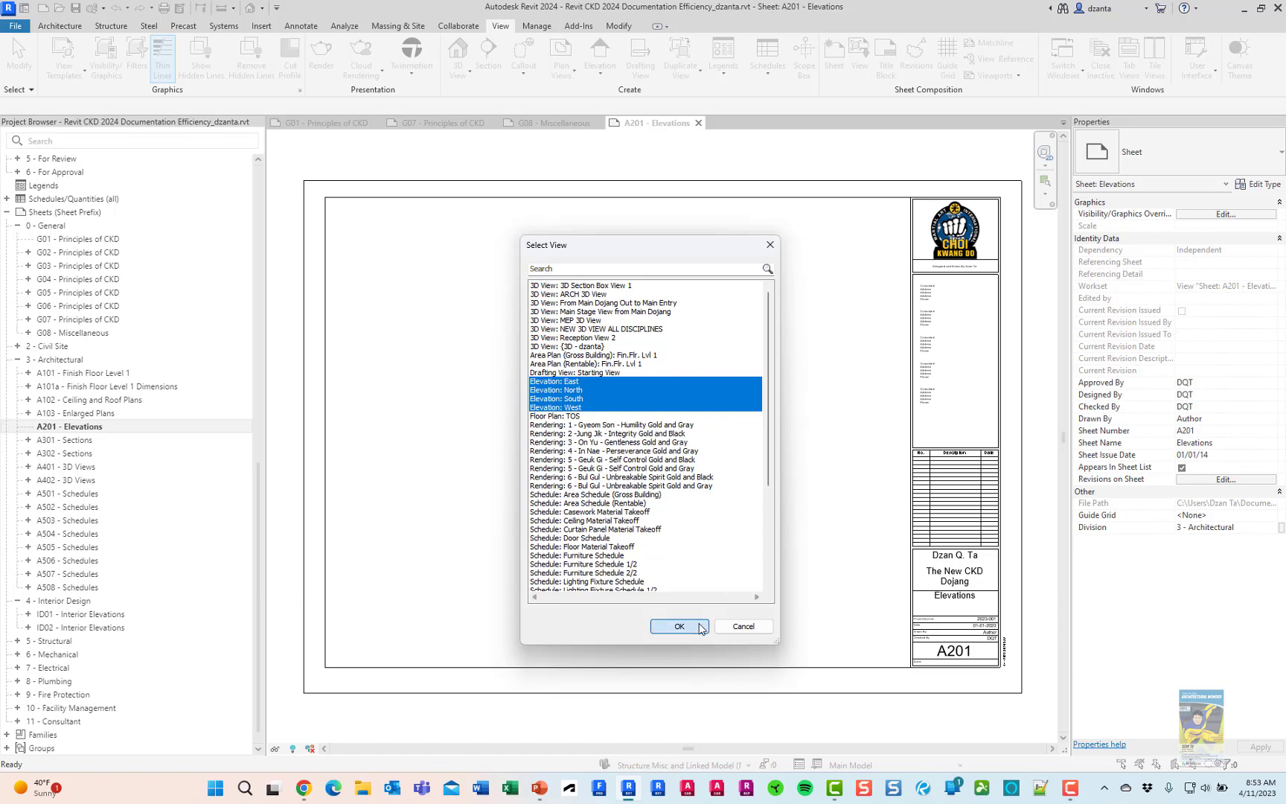
{"action": "left_click", "coordinate": [674, 626]}
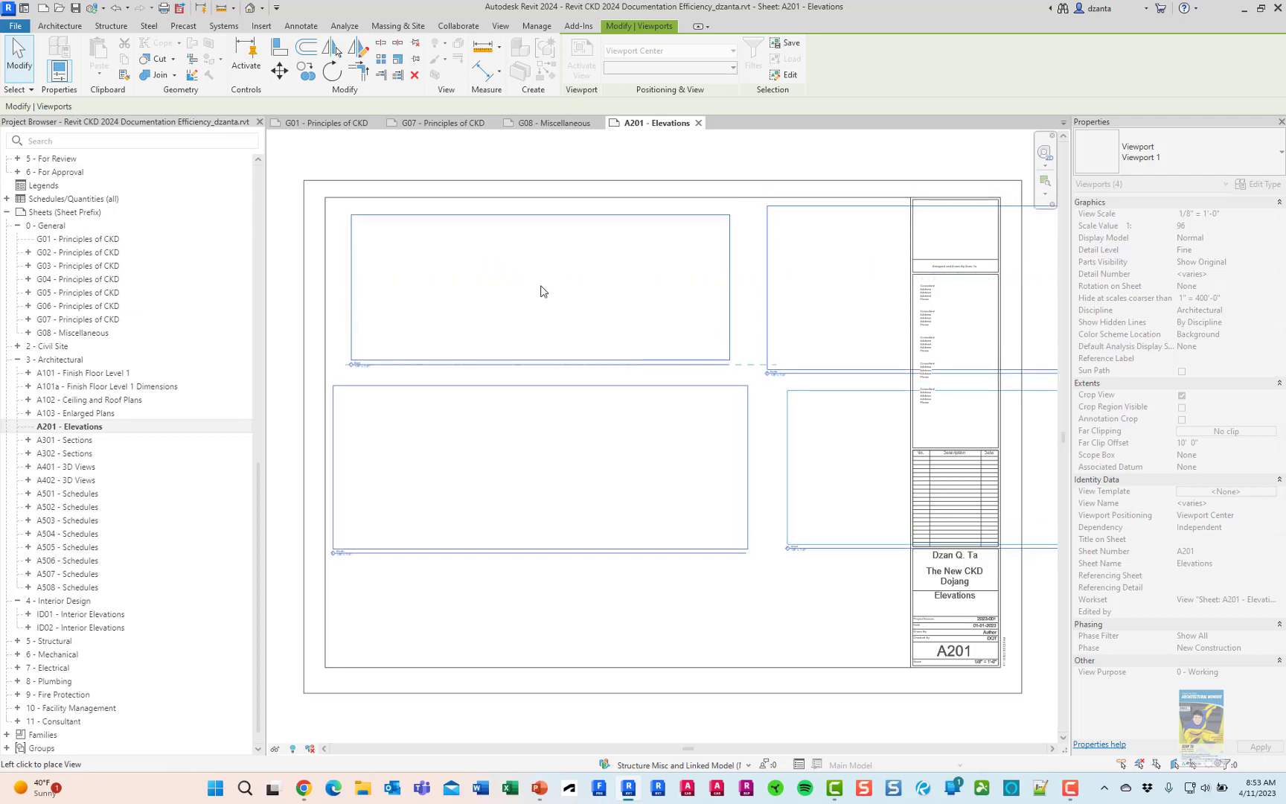
{"action": "left_click", "coordinate": [540, 291]}
{"action": "left_click", "coordinate": [559, 711]}
{"action": "scroll", "coordinate": [656, 615], "scroll_direction": "down", "scroll_amount": 3}
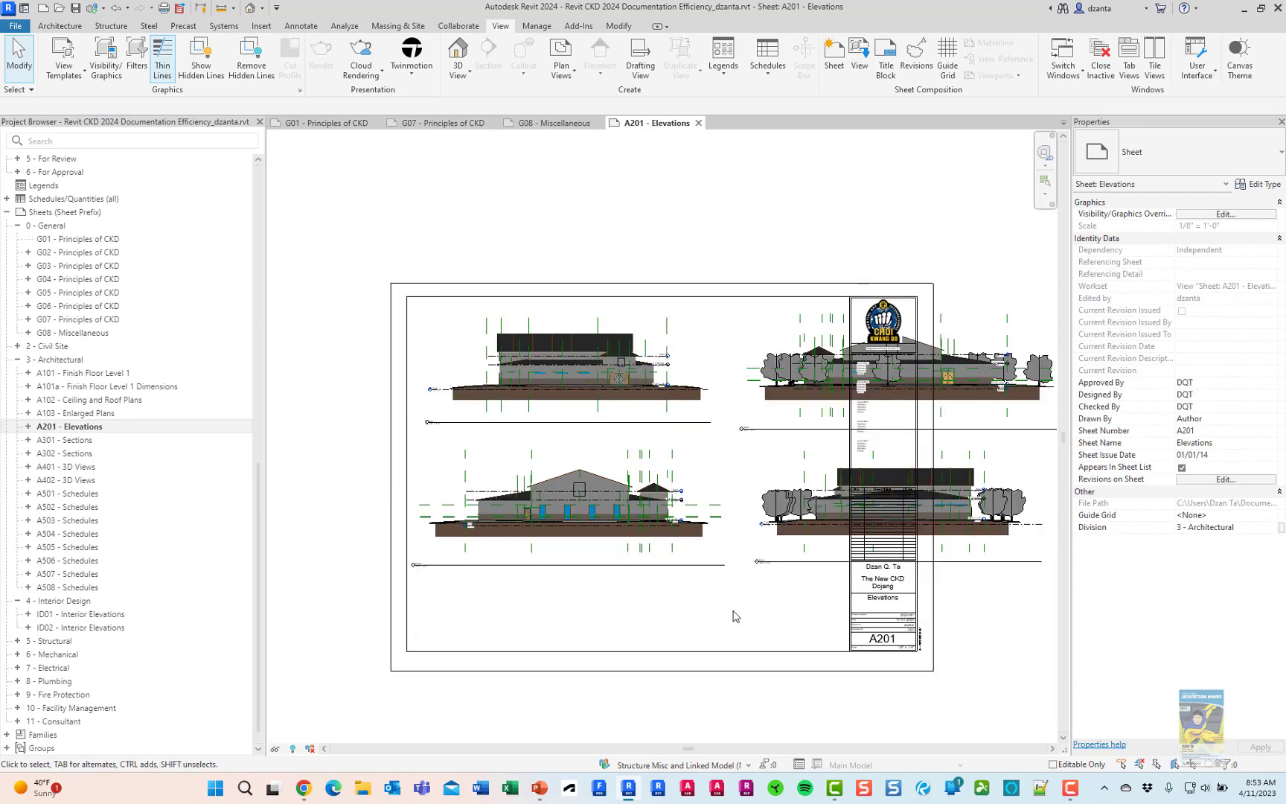
{"action": "middle_click_drag", "start_coordinate": [688, 604], "coordinate": [643, 576]}
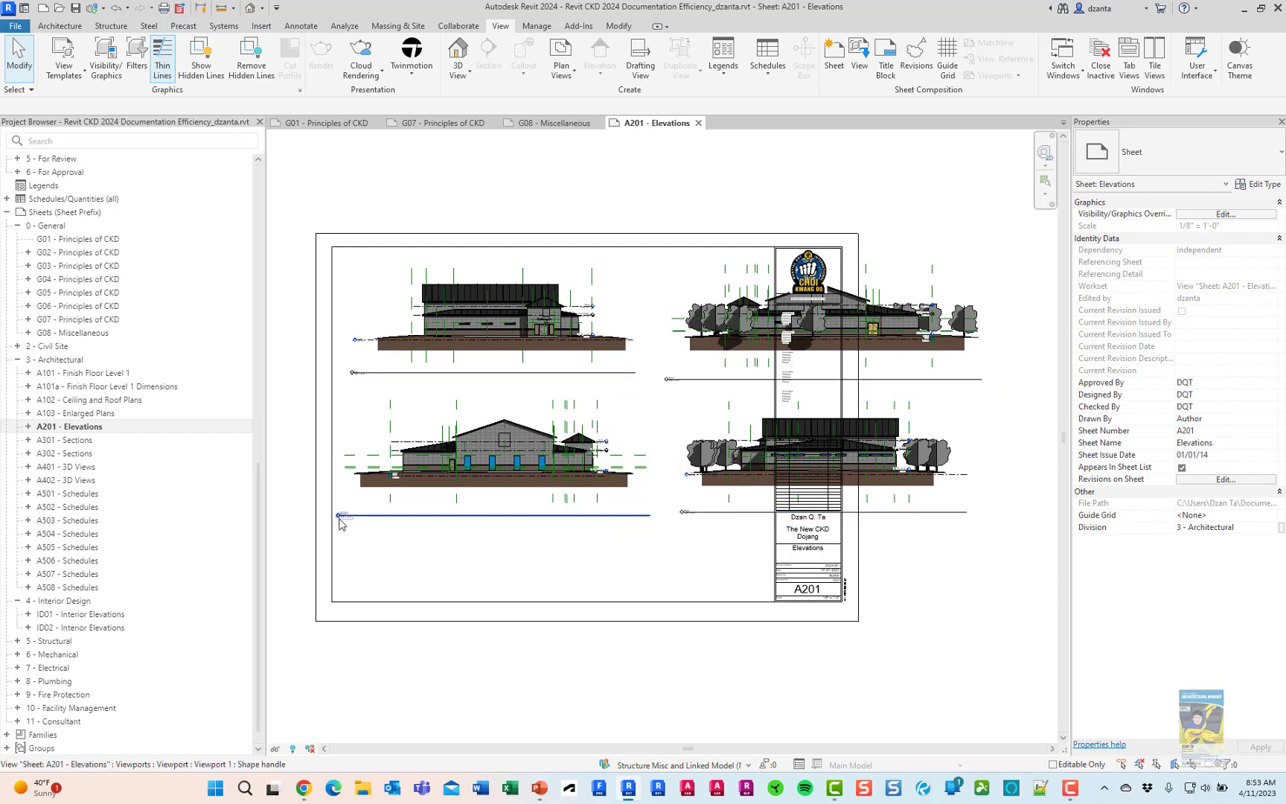
{"action": "scroll", "coordinate": [340, 525], "scroll_direction": "up", "scroll_amount": 5}
{"action": "scroll", "coordinate": [341, 521], "scroll_direction": "down", "scroll_amount": 5}
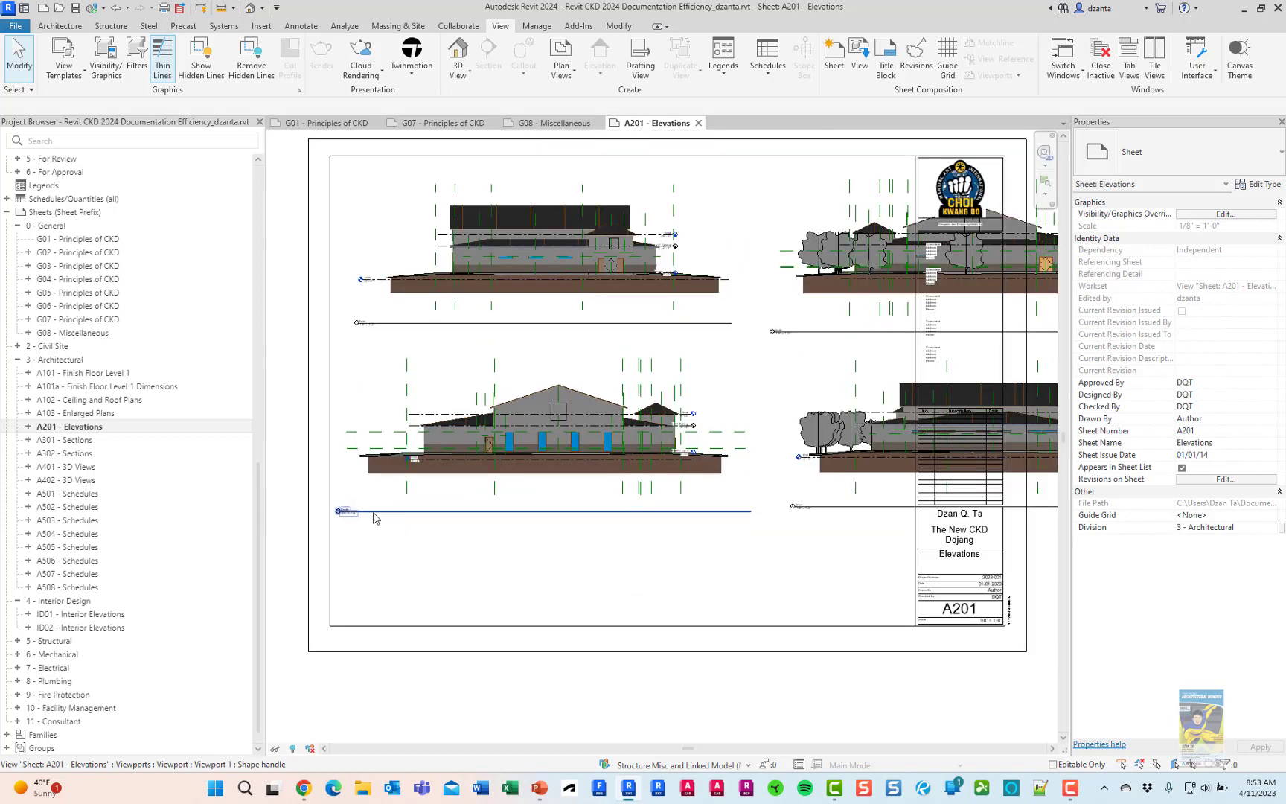
{"action": "scroll", "coordinate": [654, 404], "scroll_direction": "up", "scroll_amount": 3}
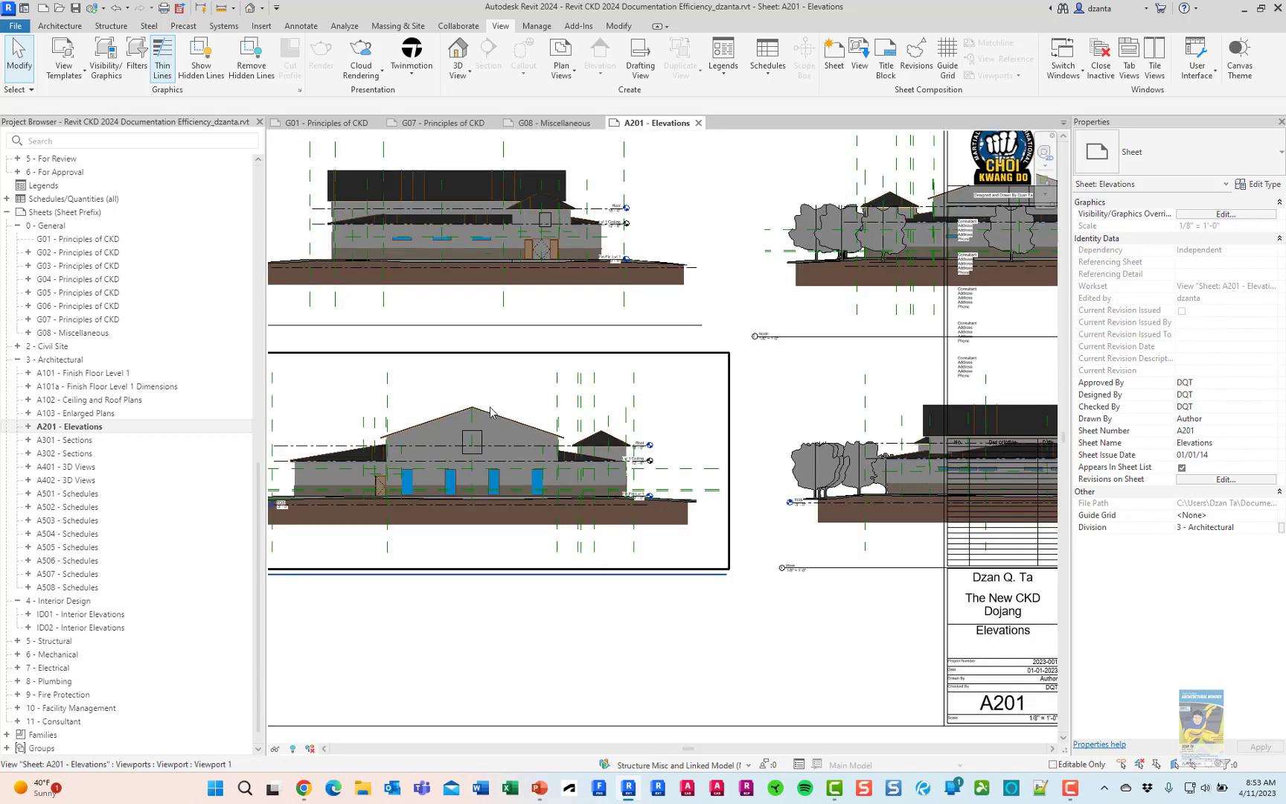
{"action": "scroll", "coordinate": [442, 346], "scroll_direction": "up", "scroll_amount": 1}
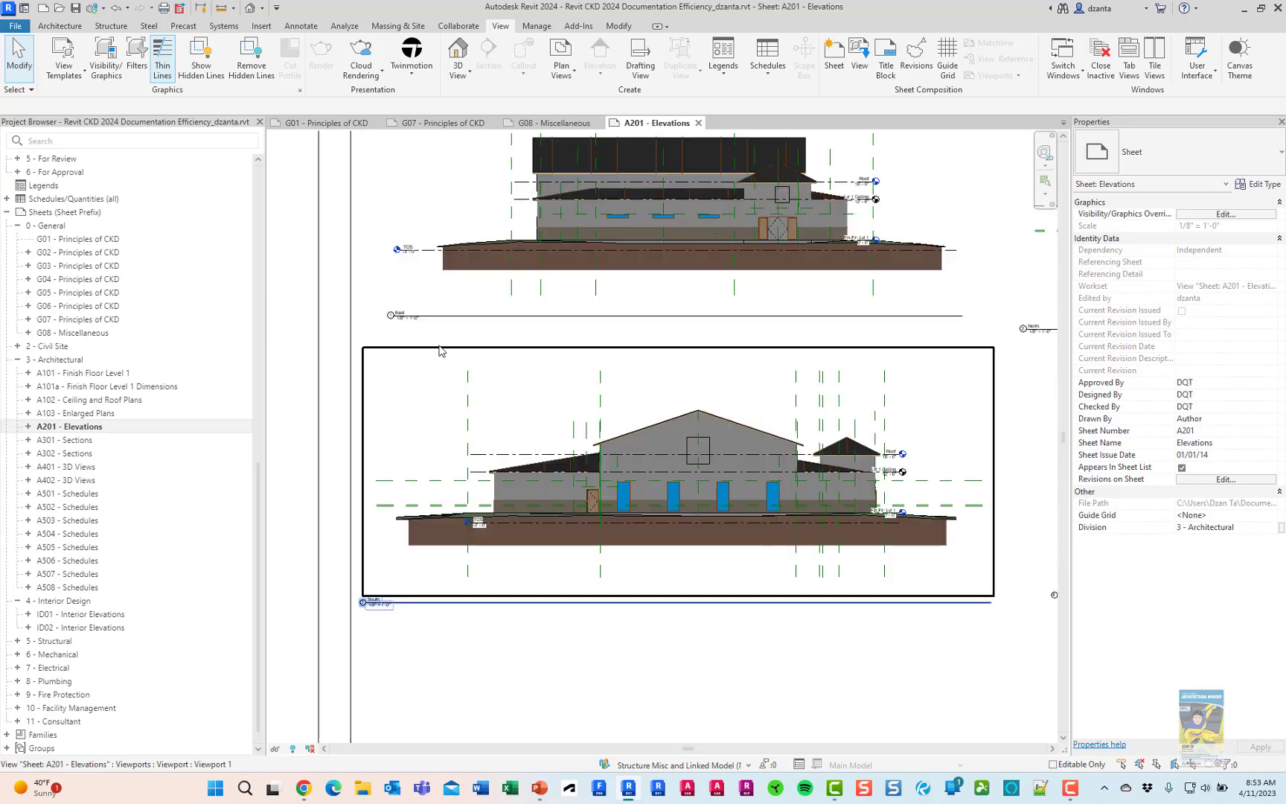
{"action": "scroll", "coordinate": [485, 513], "scroll_direction": "down", "scroll_amount": 3}
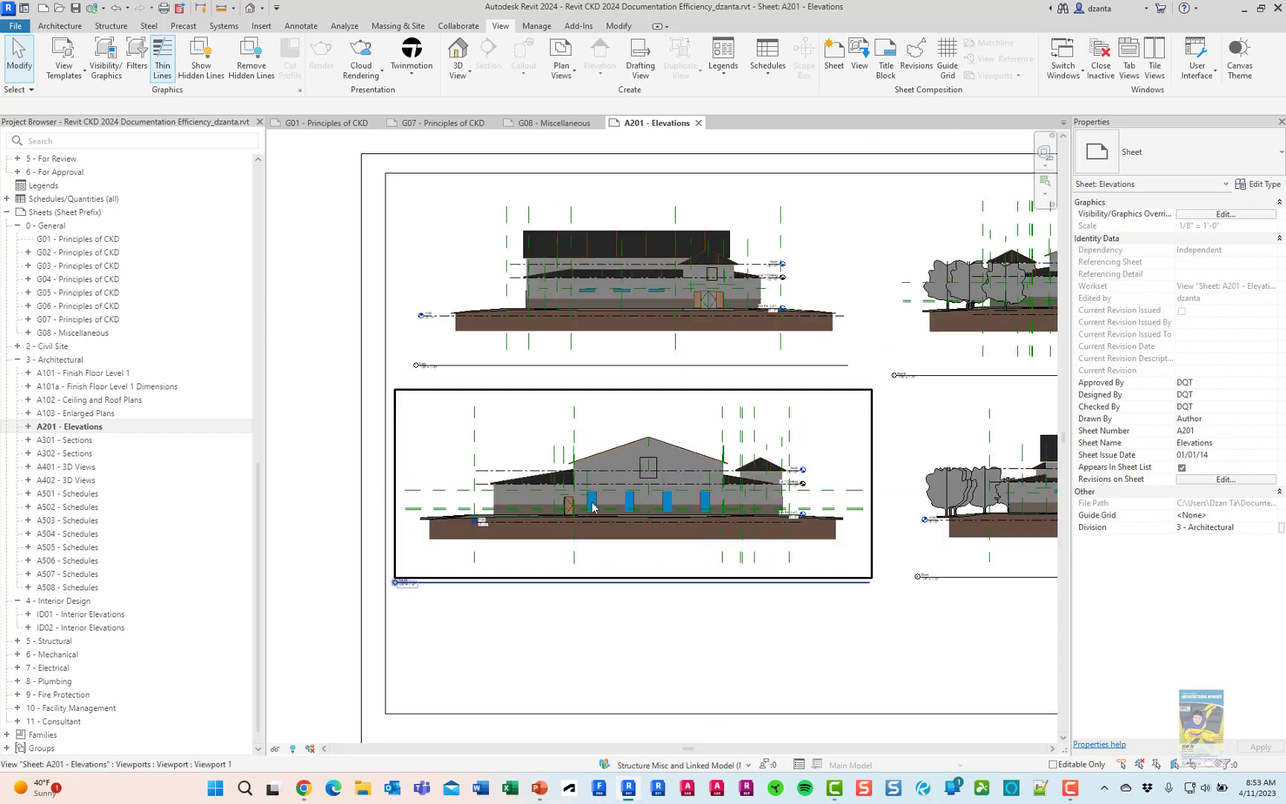
{"action": "scroll", "coordinate": [659, 547], "scroll_direction": "down", "scroll_amount": 1}
{"action": "middle_click_drag", "start_coordinate": [660, 547], "coordinate": [524, 533]}
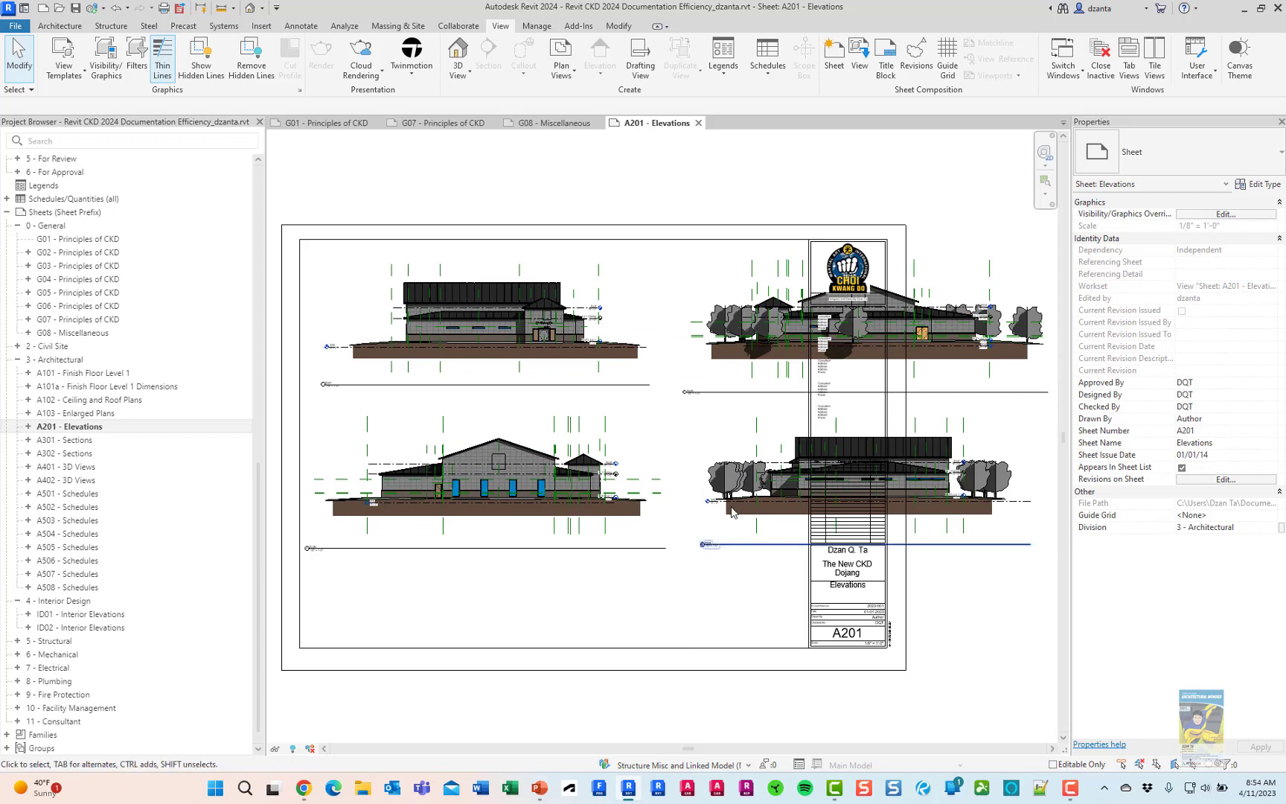
Delete the two right-hand elevation viewports from sheet A201.
{"action": "left_click", "coordinate": [727, 520]}
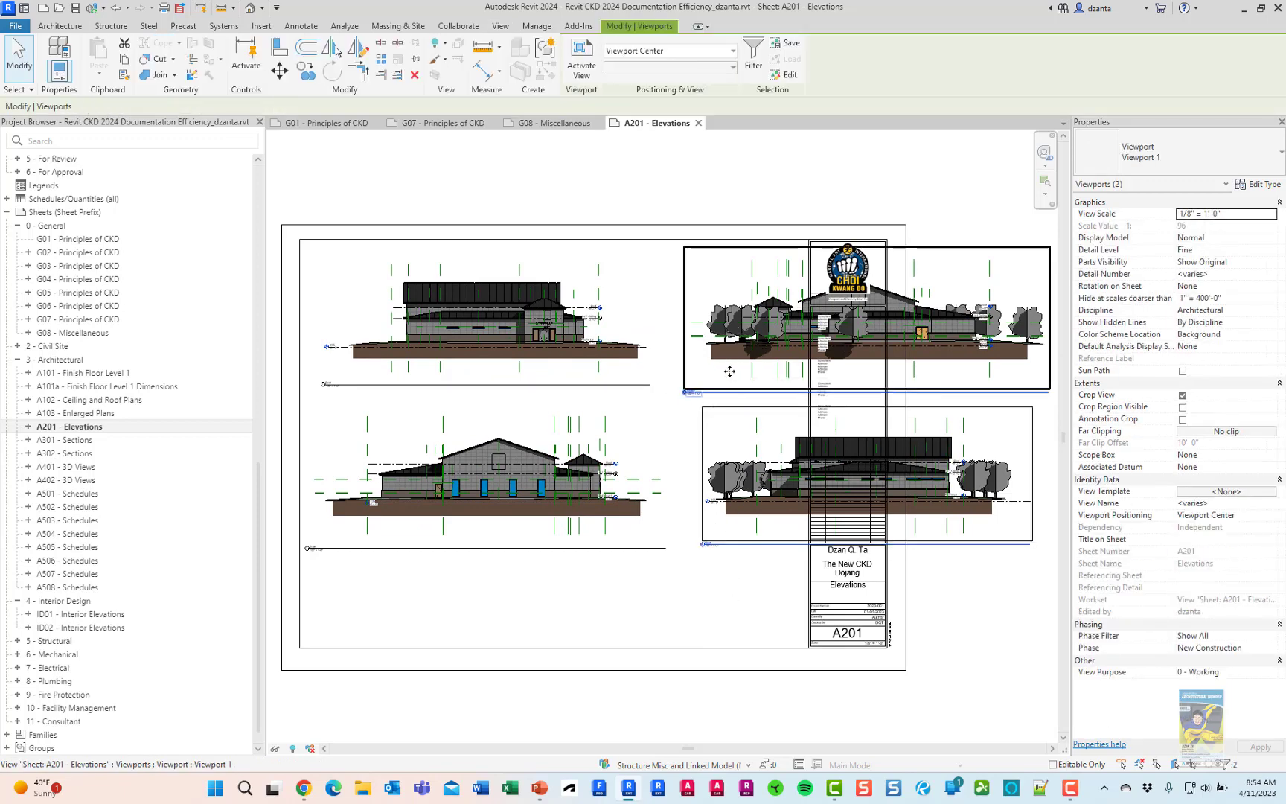
{"action": "left_click", "coordinate": [732, 372], "text": "ctrl"}
{"action": "key", "text": "Delete"}
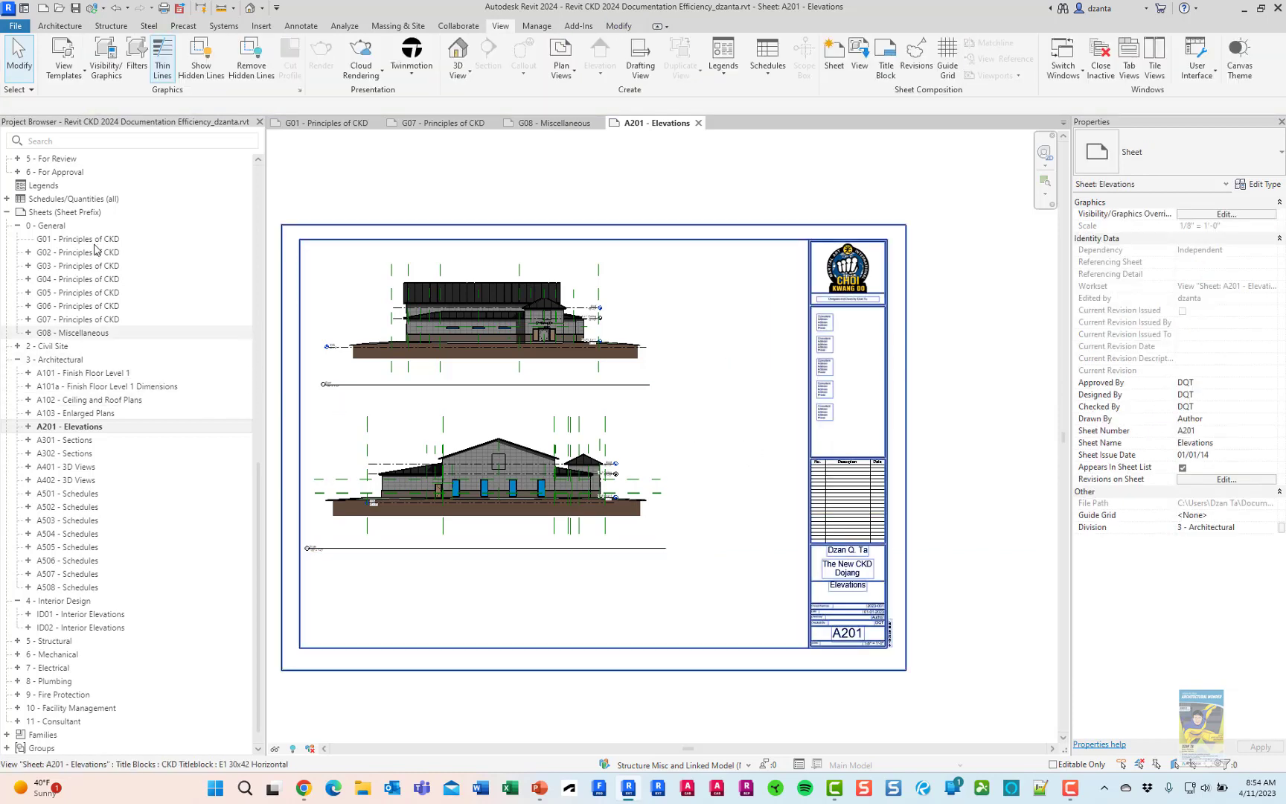
Create a new sheet with the CKD titleblock, numbered A202 and named 'Elevations'.
{"action": "right_click", "coordinate": [49, 213]}
{"action": "left_click", "coordinate": [92, 221]}
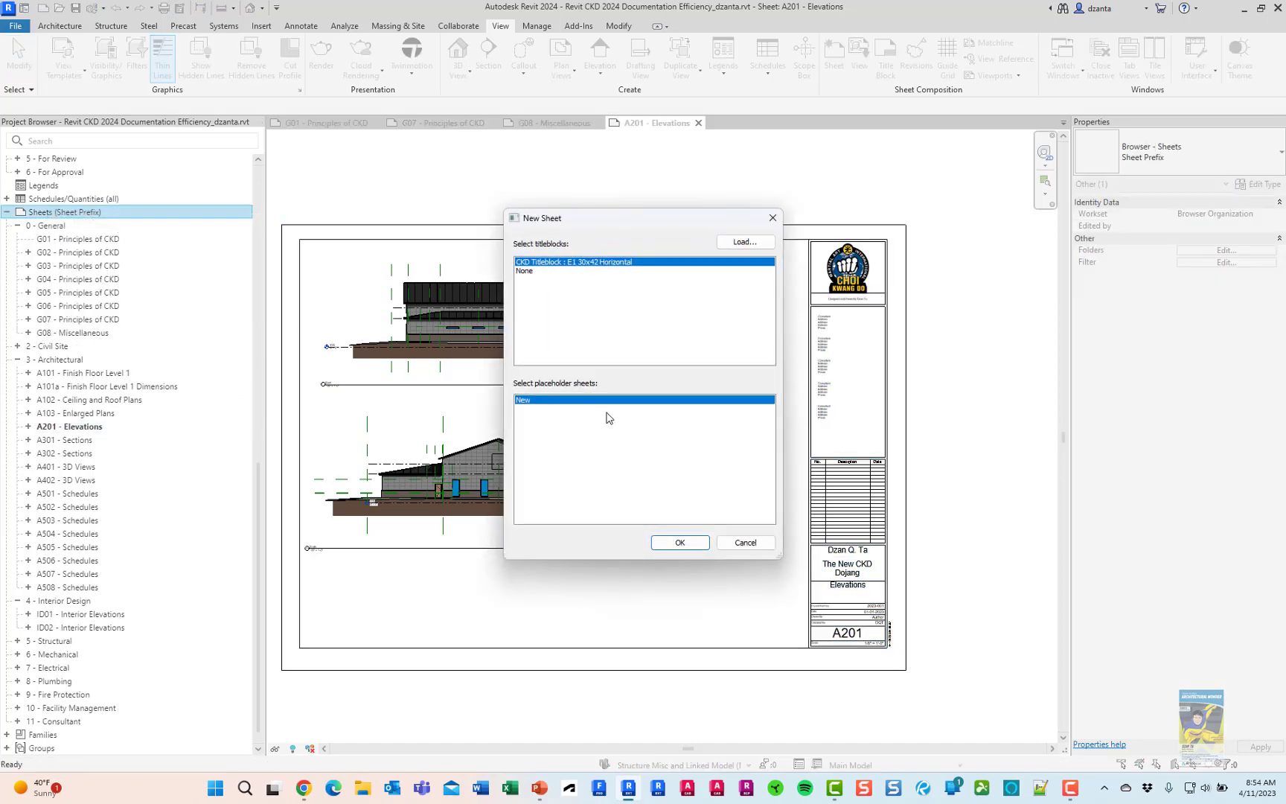
{"action": "left_click", "coordinate": [678, 543]}
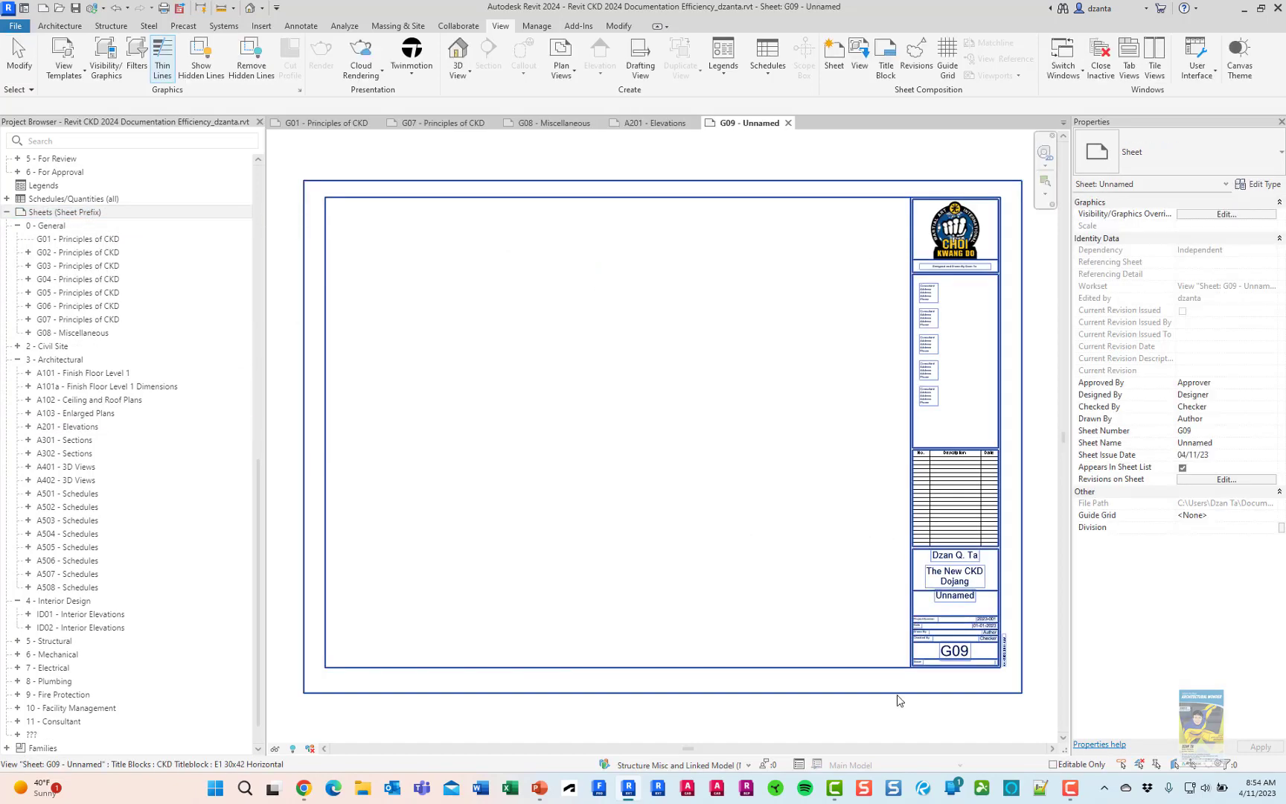
{"action": "left_click", "coordinate": [956, 652]}
{"action": "left_click", "coordinate": [956, 653]}
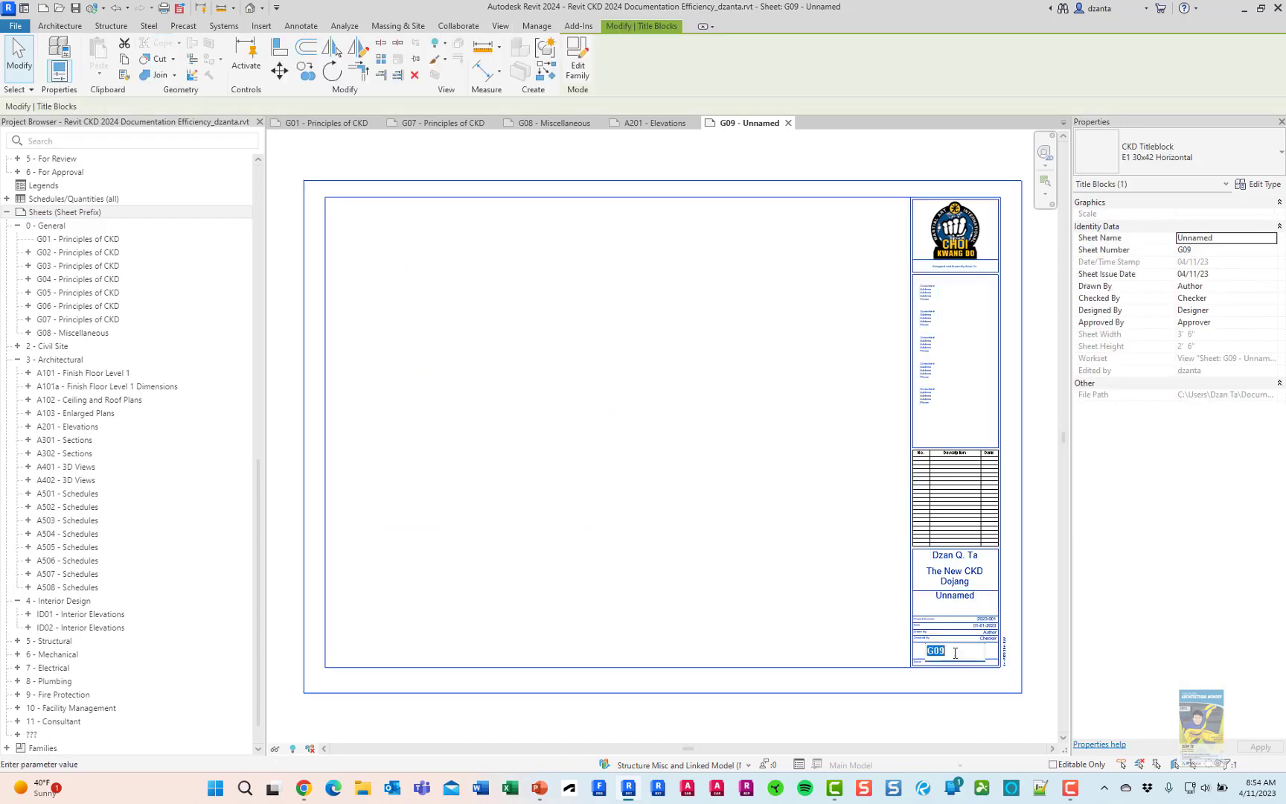
{"action": "type", "text": "A202"}
{"action": "key", "text": "Return"}
{"action": "left_click", "coordinate": [967, 600]}
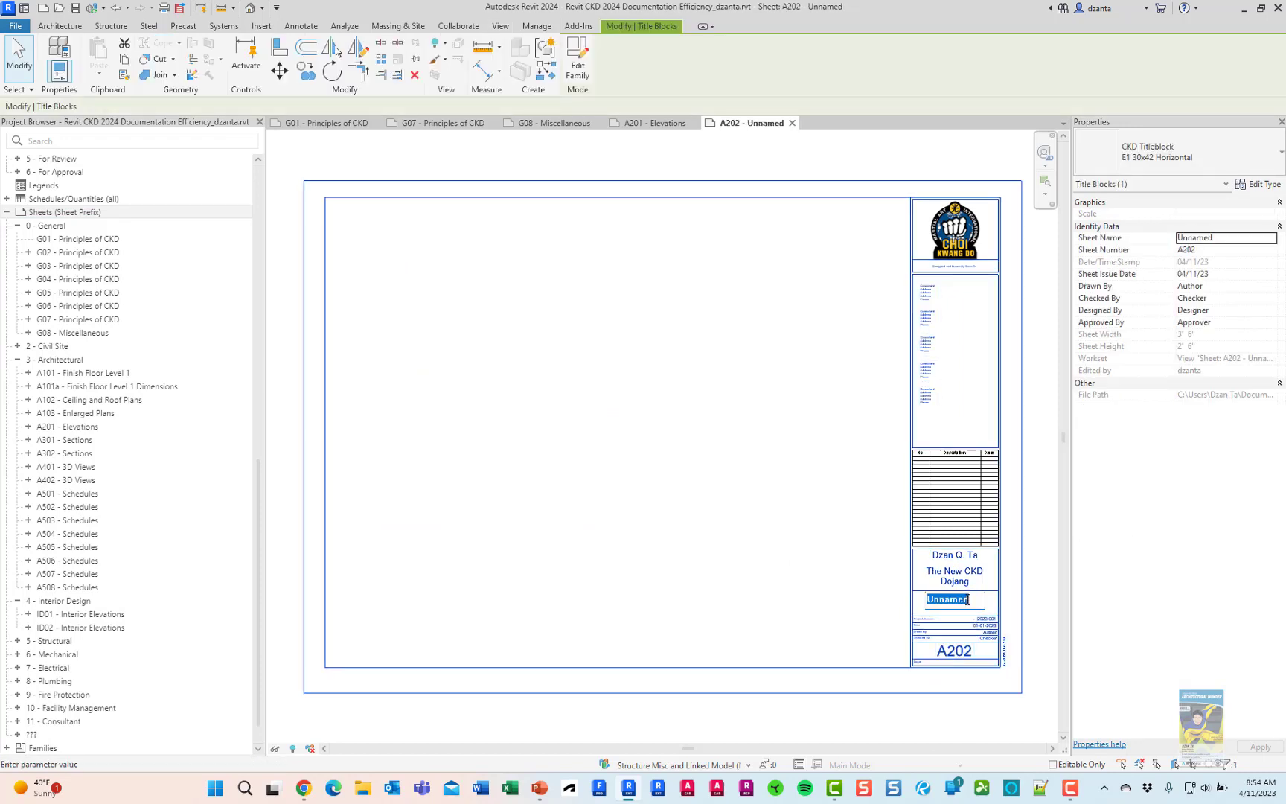
{"action": "type", "text": "Elevations"}
{"action": "key", "text": "Return"}
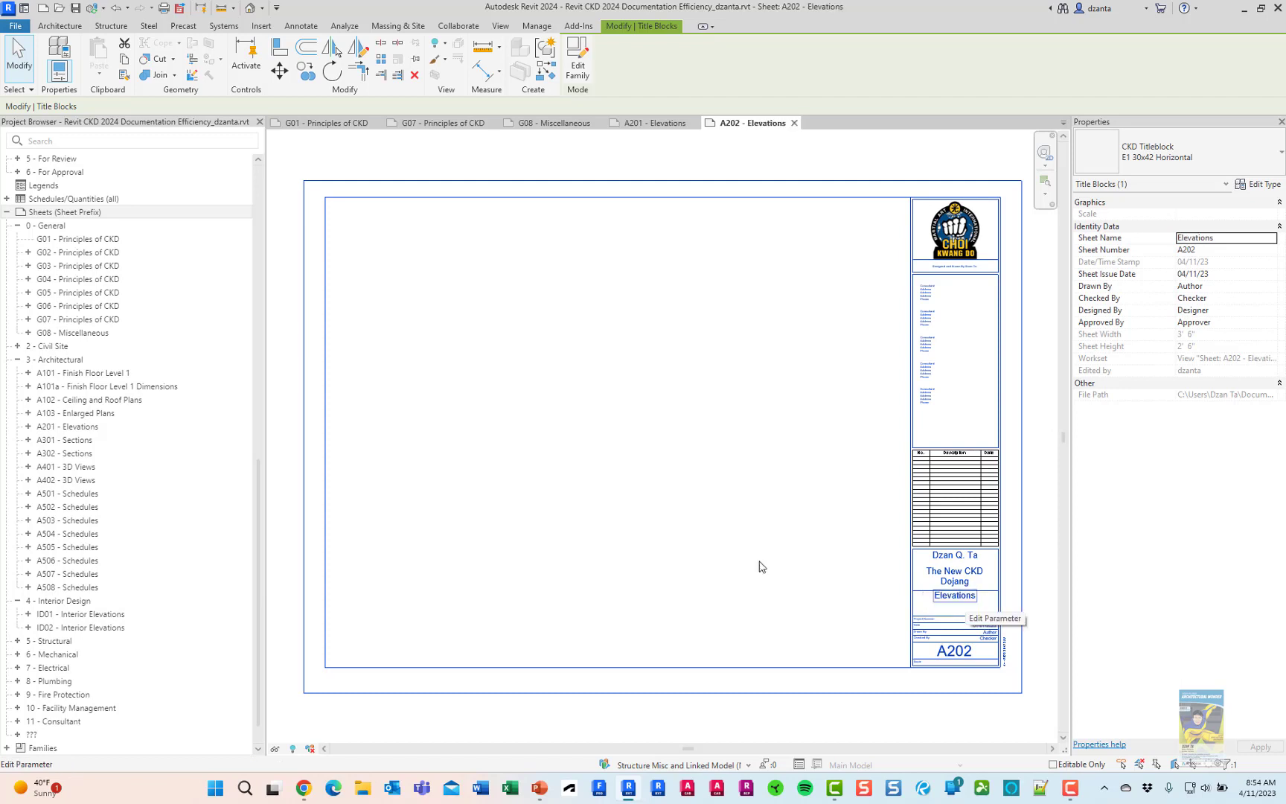
{"action": "left_click", "coordinate": [561, 163]}
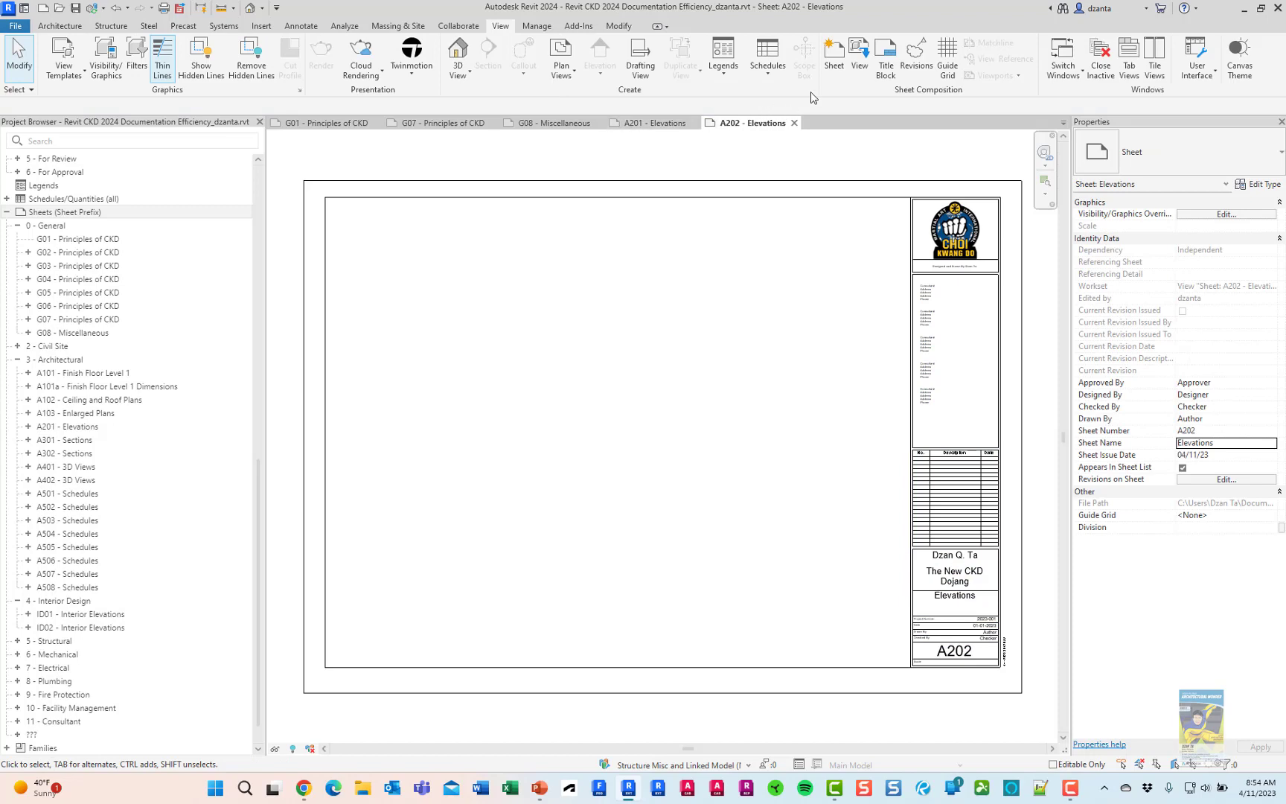
Place the North and West elevations on A202, moving the West viewport below North.
{"action": "left_click", "coordinate": [859, 58]}
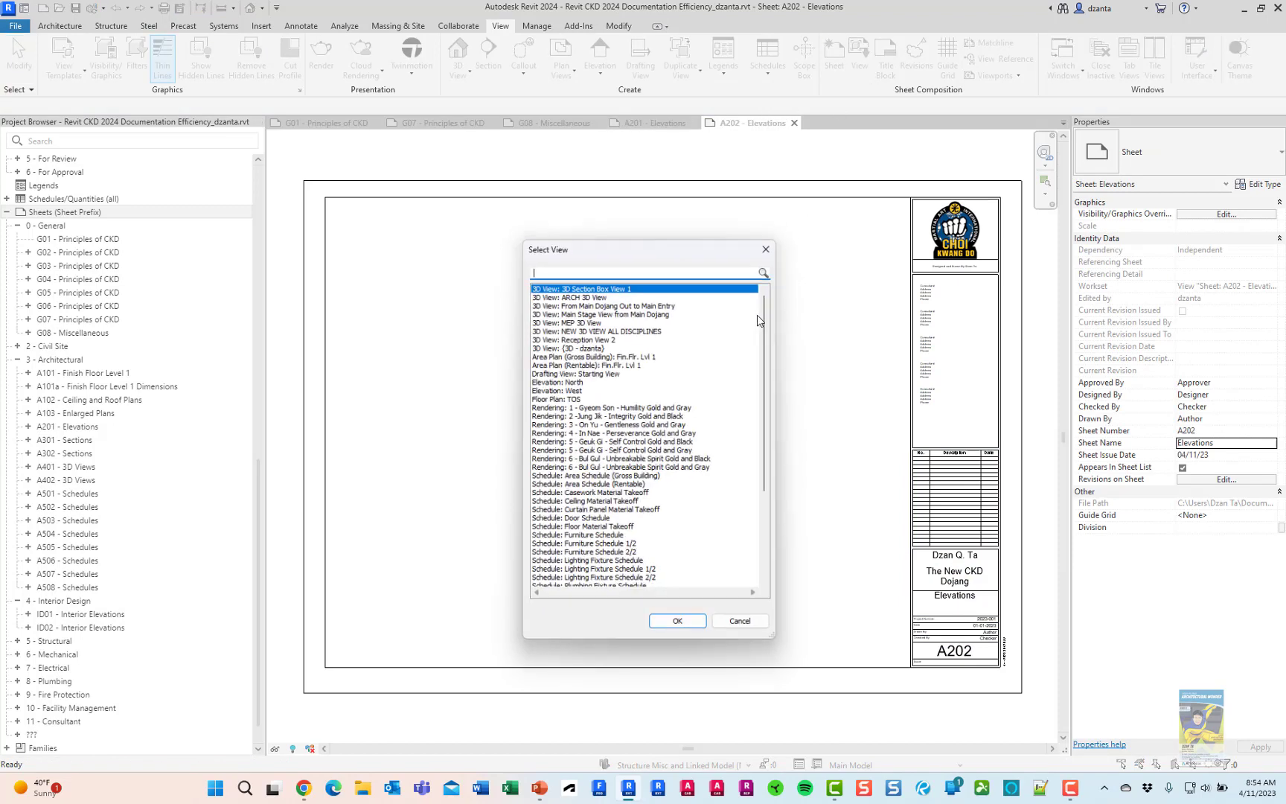
{"action": "left_click", "coordinate": [571, 390]}
{"action": "left_click", "coordinate": [570, 381], "text": "shift"}
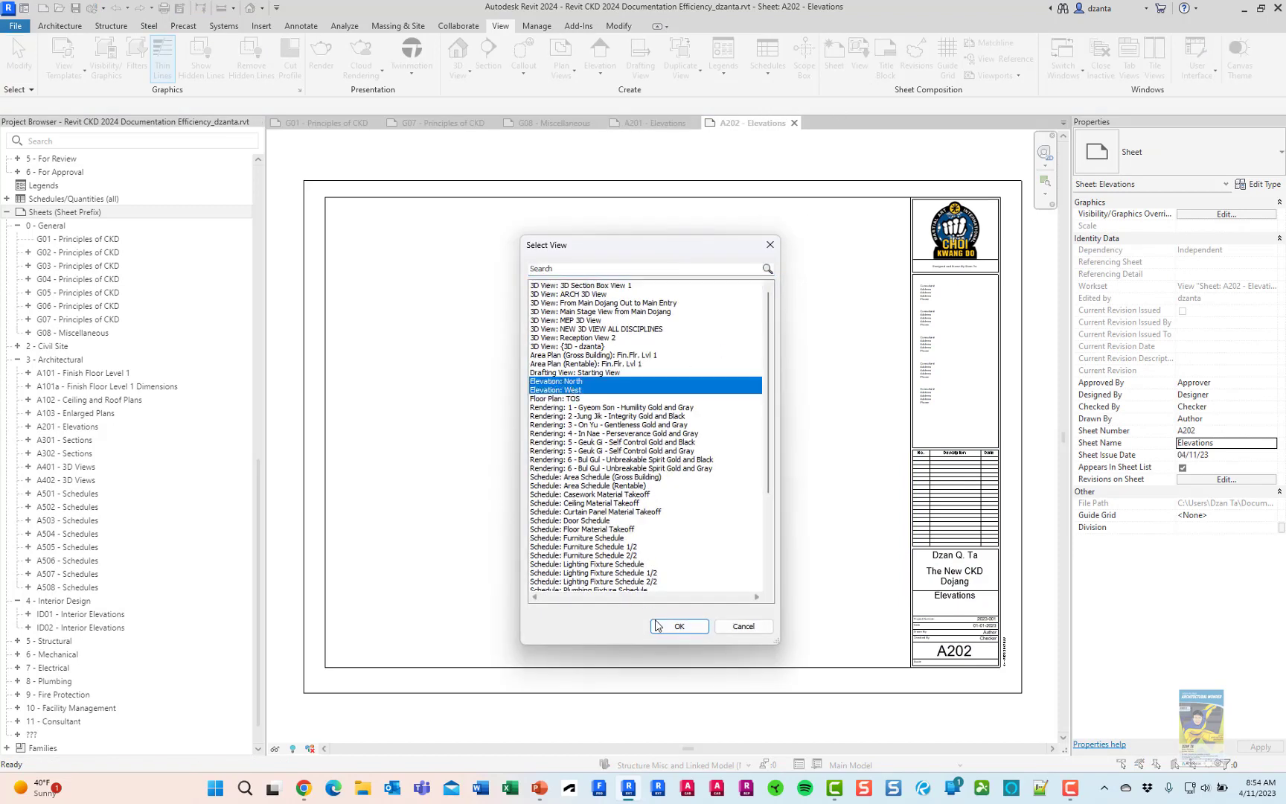
{"action": "left_click", "coordinate": [679, 626]}
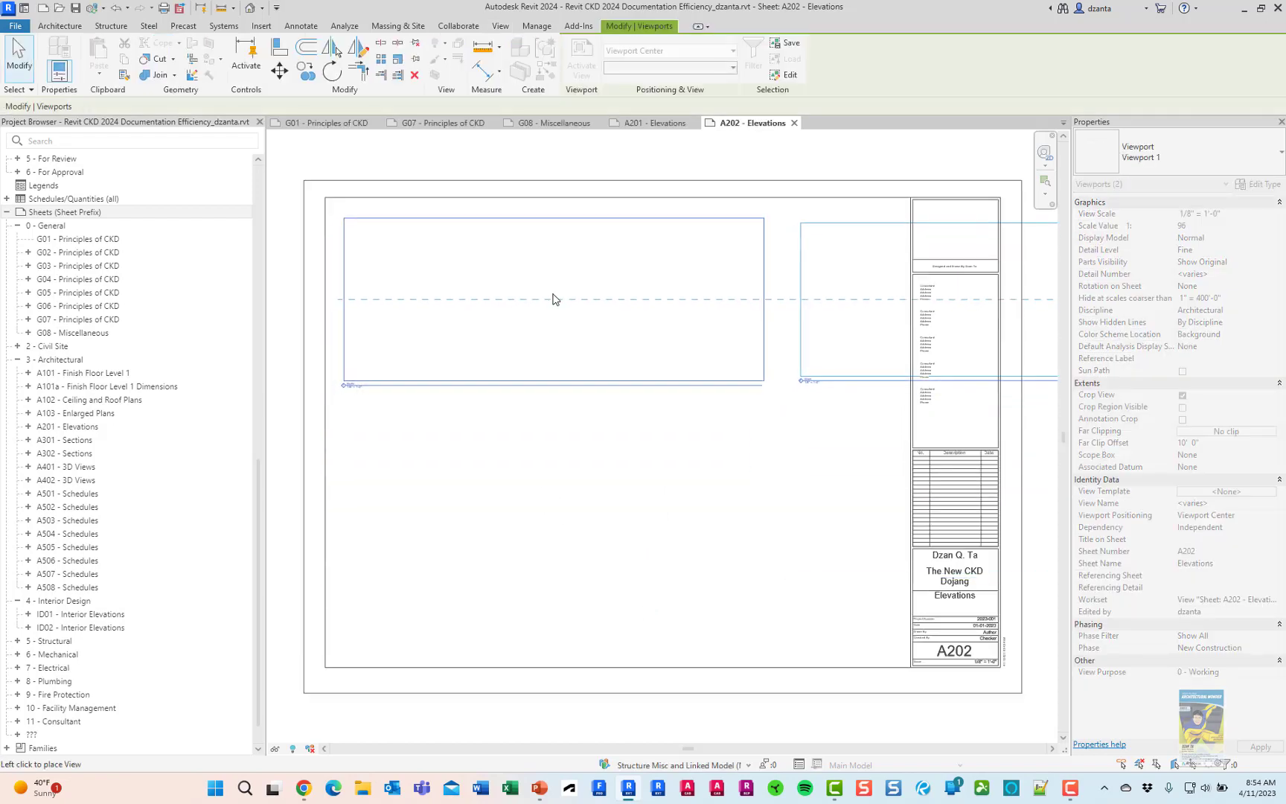
{"action": "left_click", "coordinate": [551, 295]}
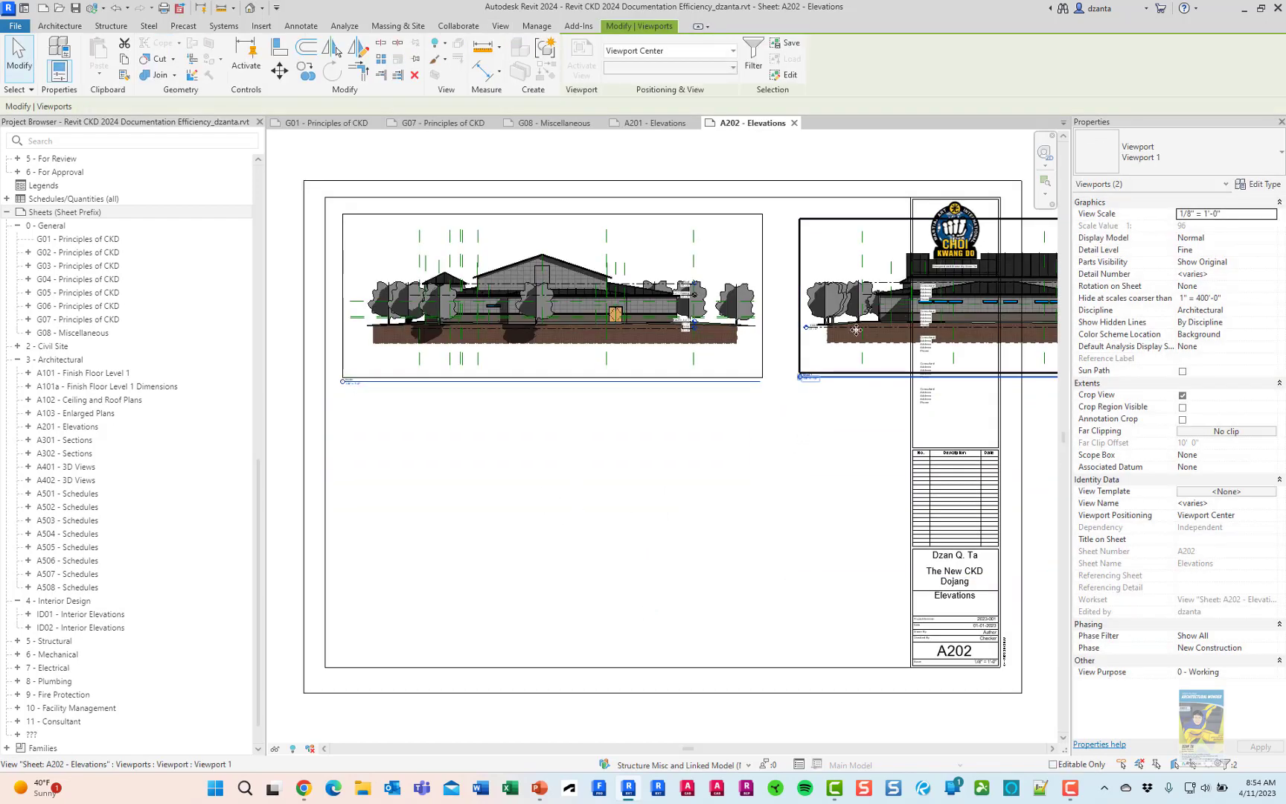
{"action": "left_click", "coordinate": [863, 320]}
{"action": "left_click_drag", "start_coordinate": [866, 316], "coordinate": [410, 512]}
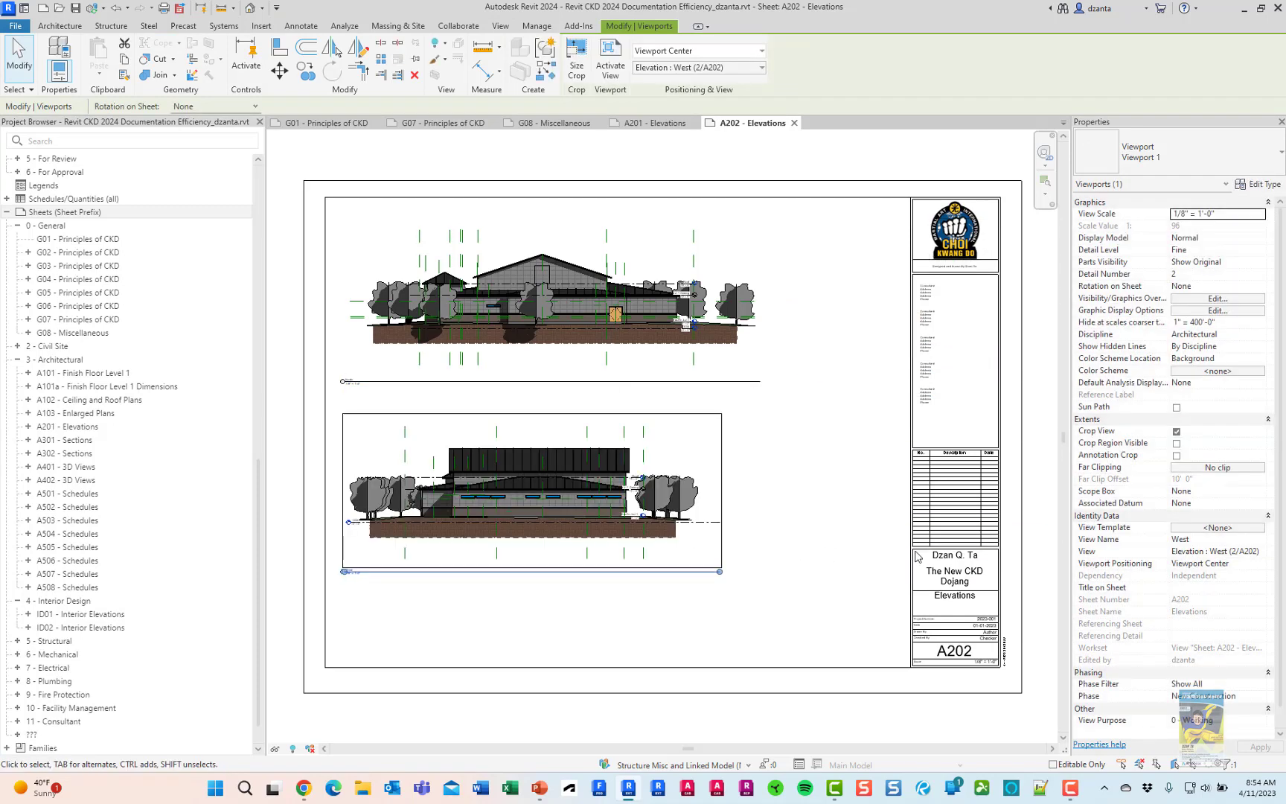
{"action": "left_click", "coordinate": [1045, 518]}
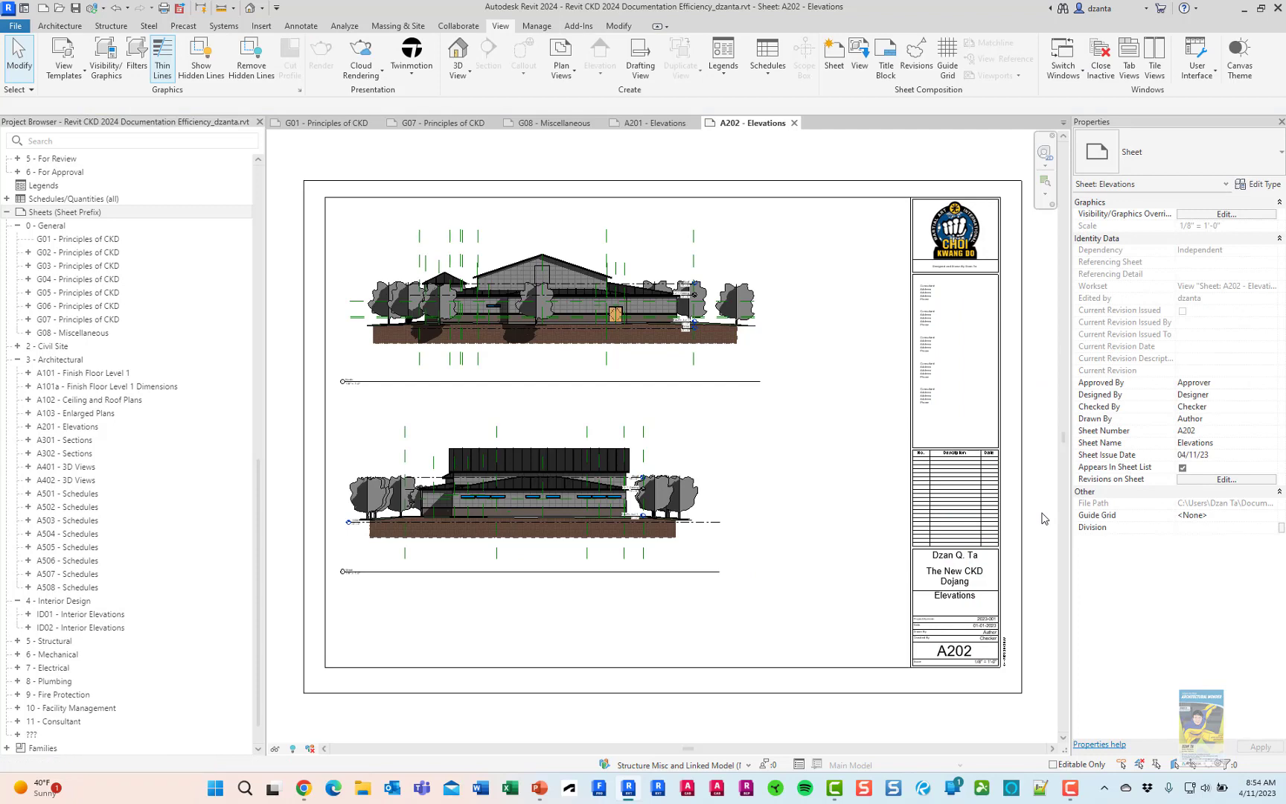